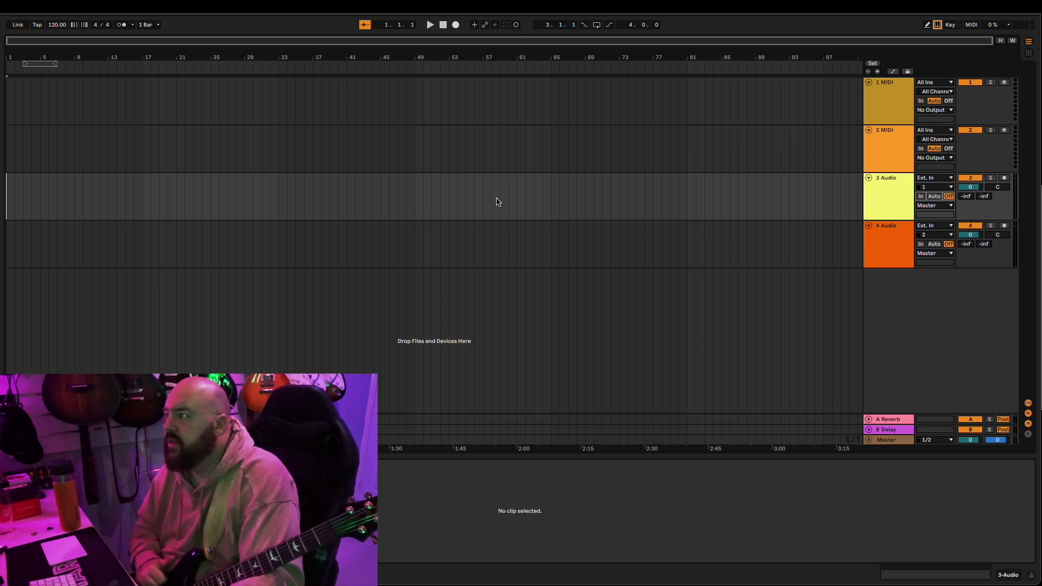
- Choose KATANA (4 In, 4 Out) as the audio input device in the preferences and close them
{"action": "key", "text": "super+comma"}
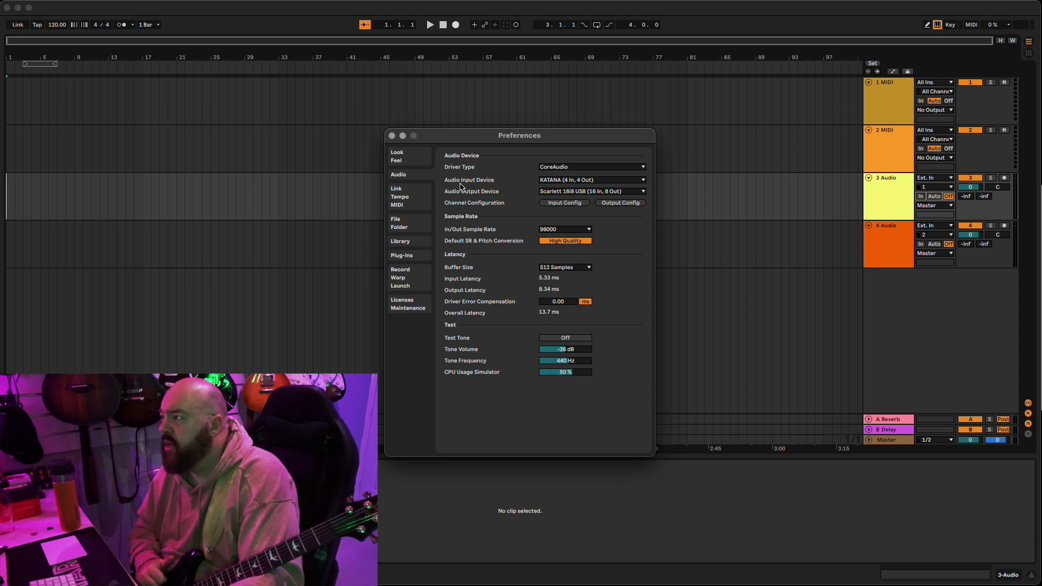
{"action": "left_click", "coordinate": [576, 184]}
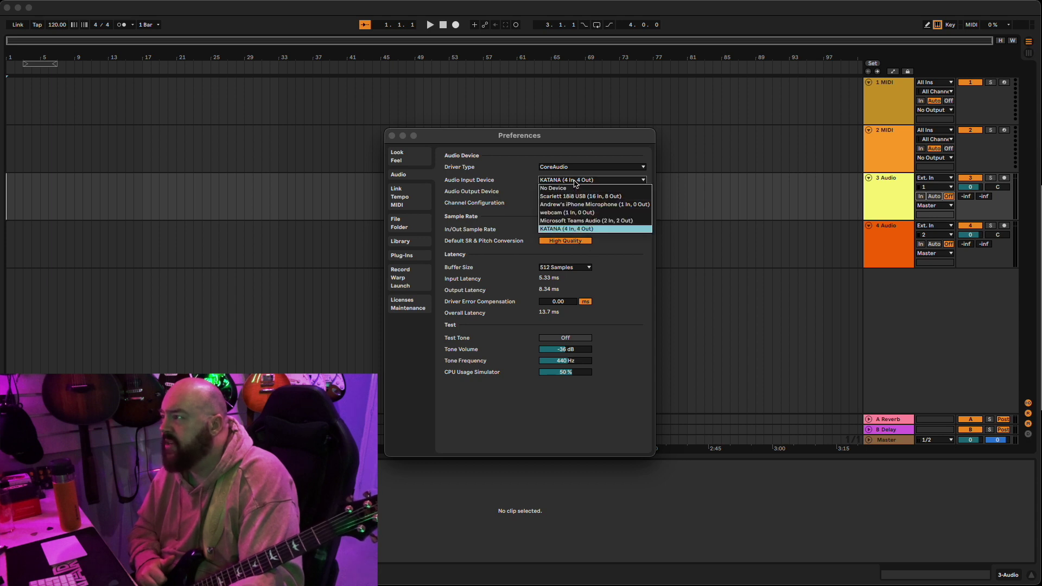
{"action": "left_click", "coordinate": [573, 229]}
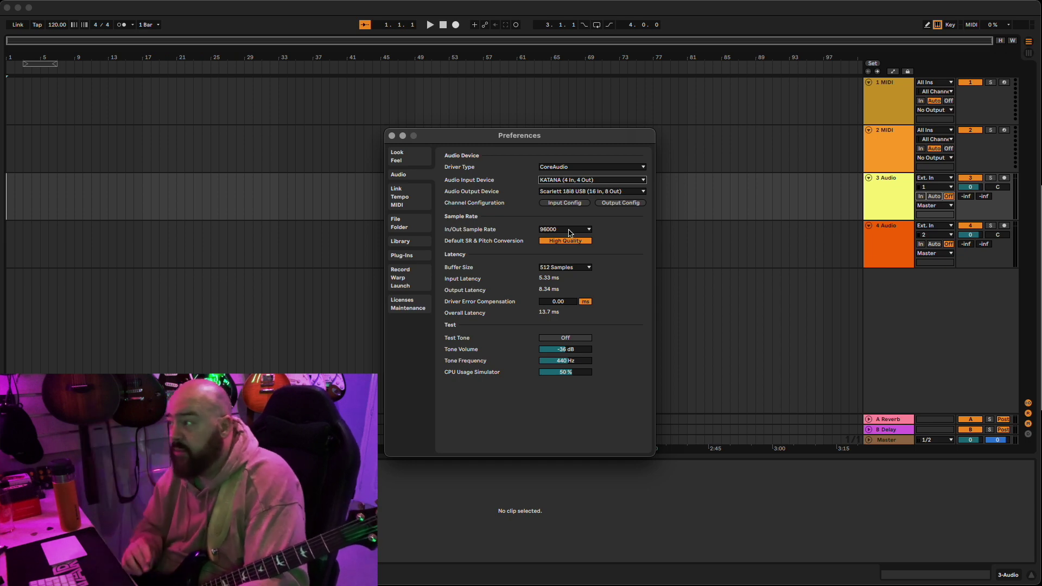
{"action": "left_click", "coordinate": [391, 136]}
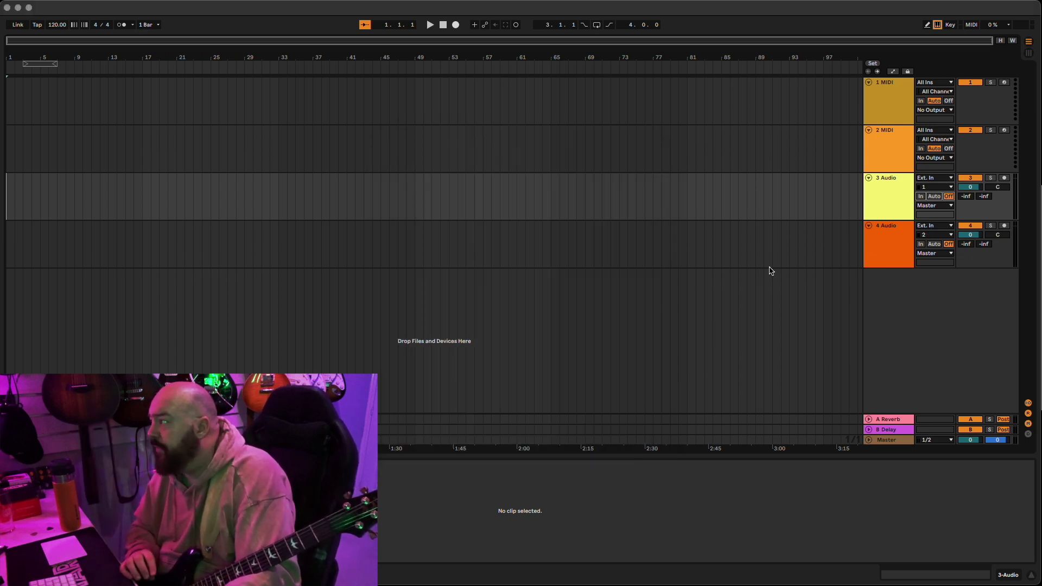
- Set the 3 Audio track's input channel to 1 and switch its monitoring to In
{"action": "left_click", "coordinate": [934, 187]}
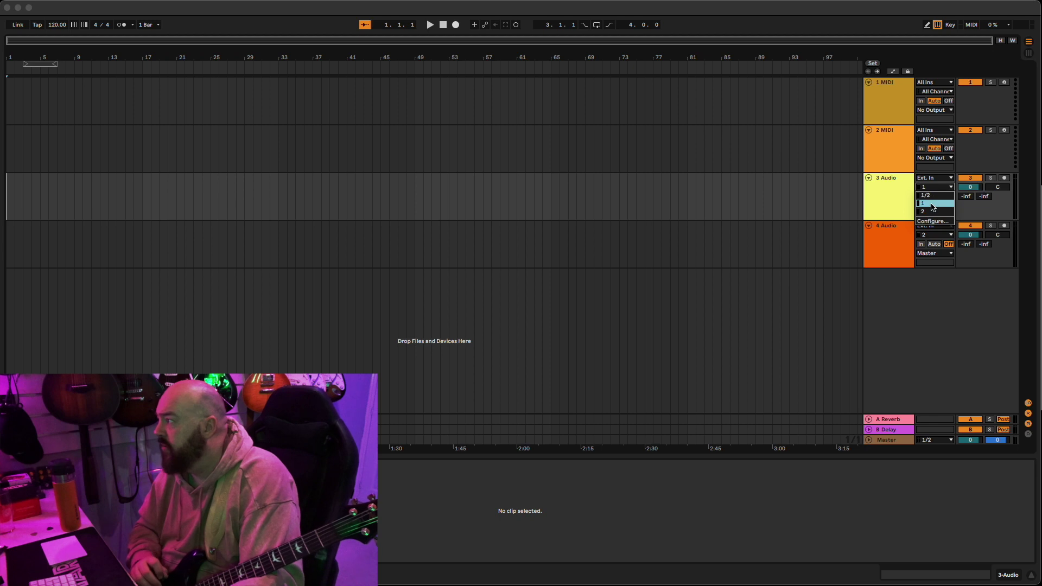
{"action": "left_click", "coordinate": [933, 204]}
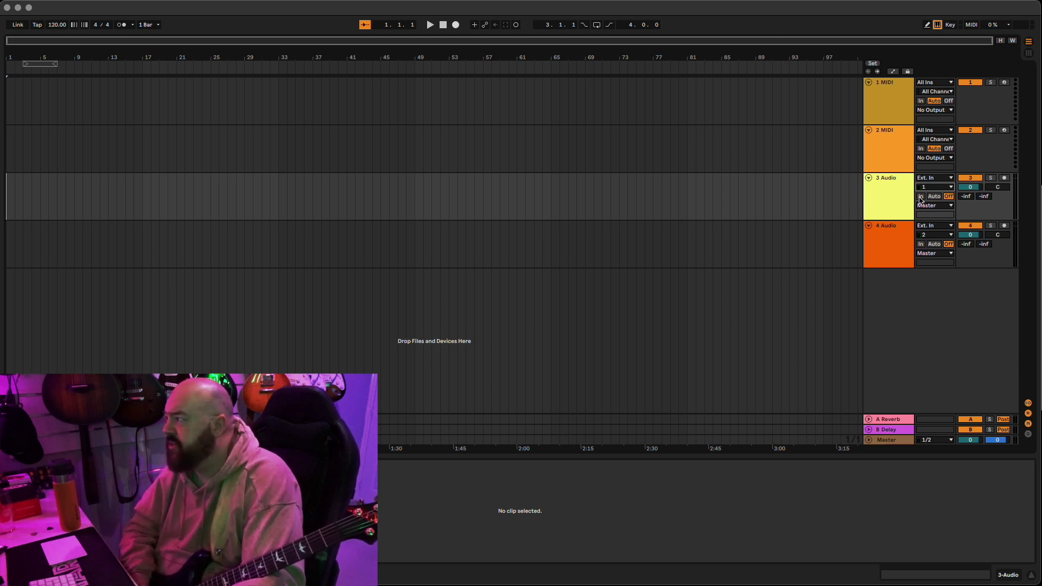
{"action": "left_click", "coordinate": [921, 197]}
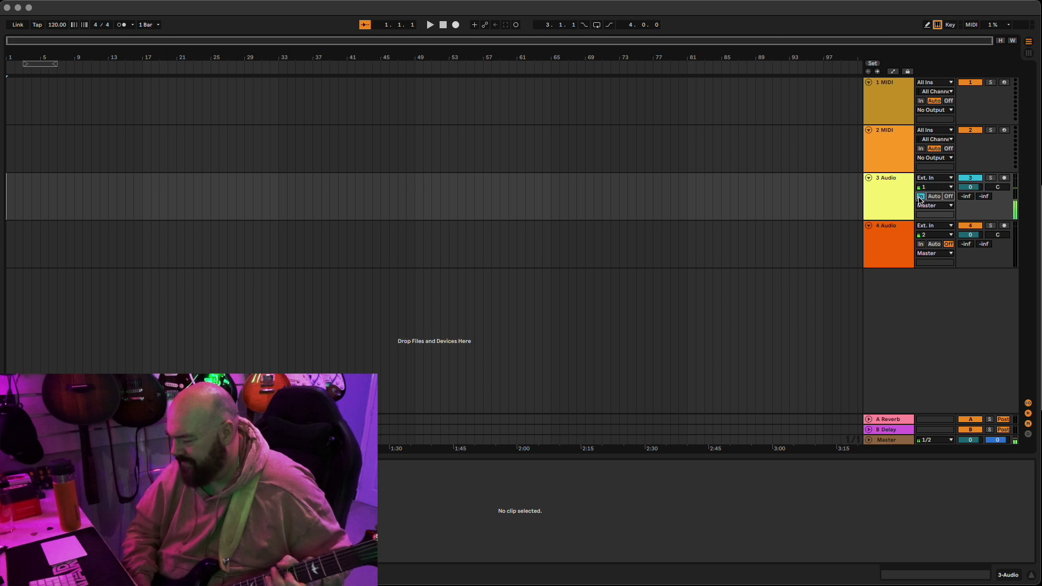
{"action": "left_click", "coordinate": [920, 197]}
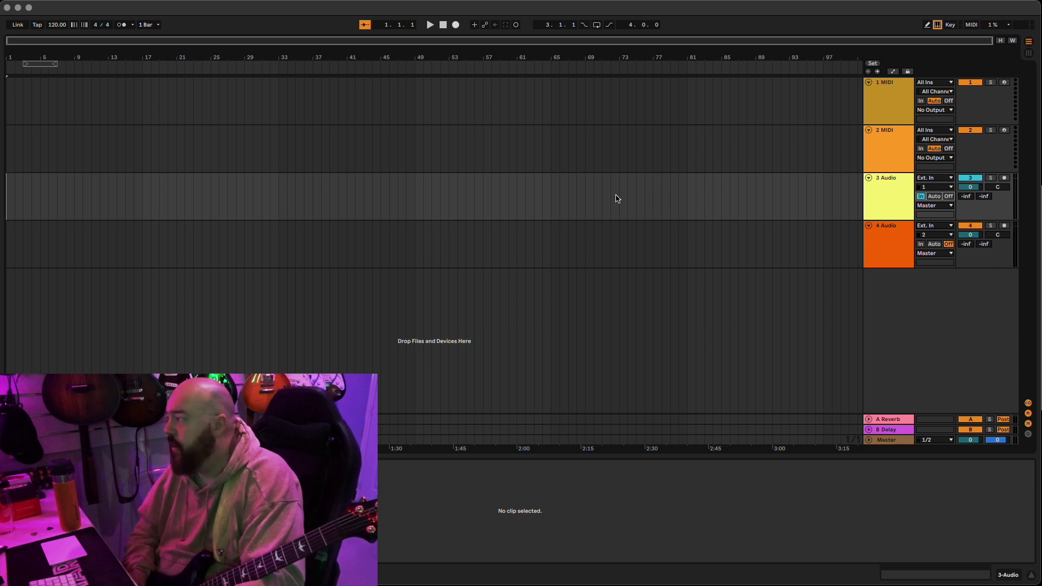
- Open KATANA Driver Setup, check the audio buffer size and recording settings, and close it
{"action": "mouse_move", "coordinate": [599, 565]}
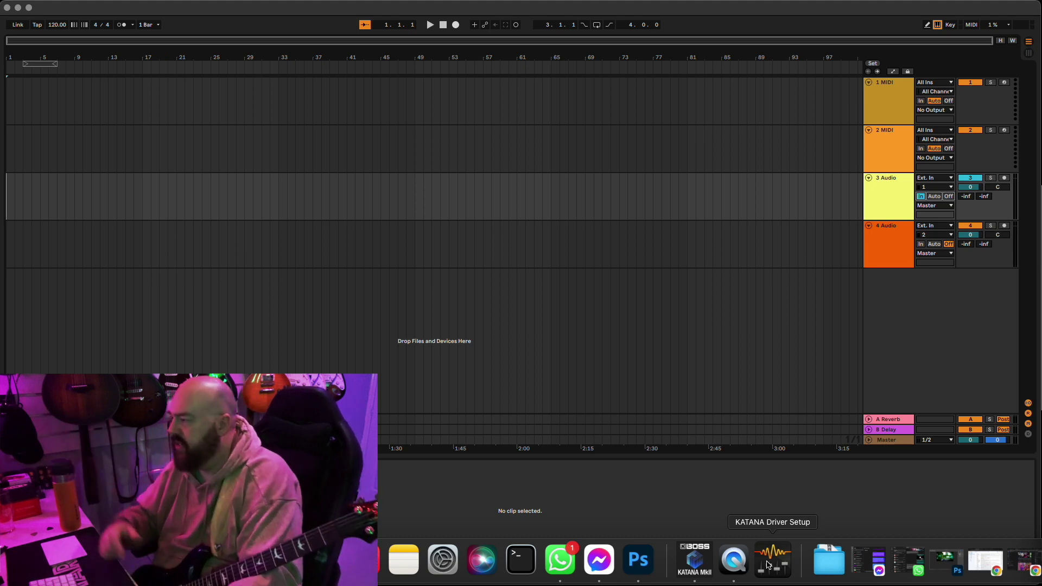
{"action": "left_click", "coordinate": [768, 565]}
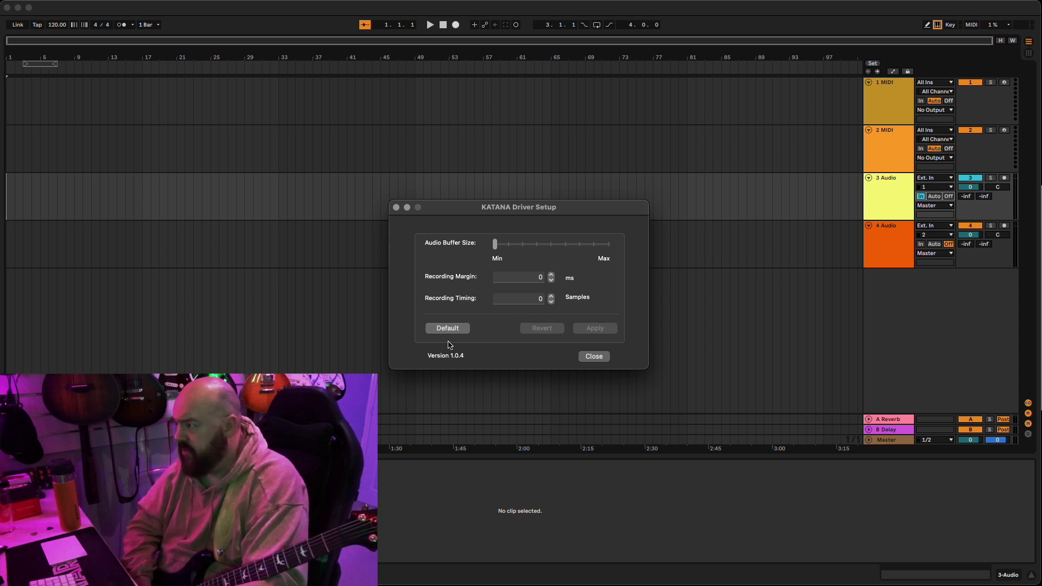
{"action": "left_click", "coordinate": [587, 359]}
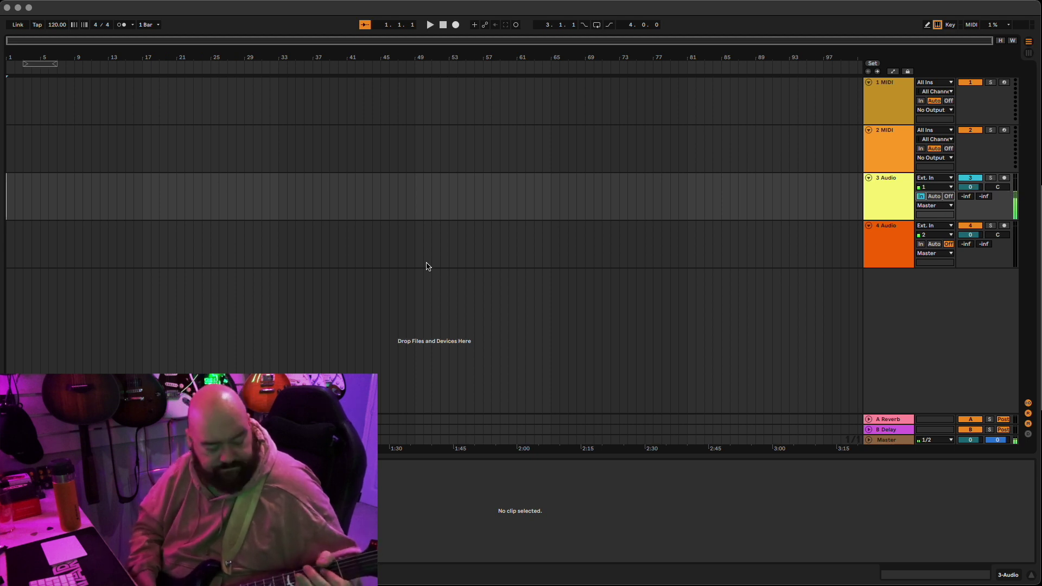
- Switch to BOSS Tone Studio and set the amplifier to the Clean type with volume 100 and gain 14
{"action": "key", "text": "F9"}
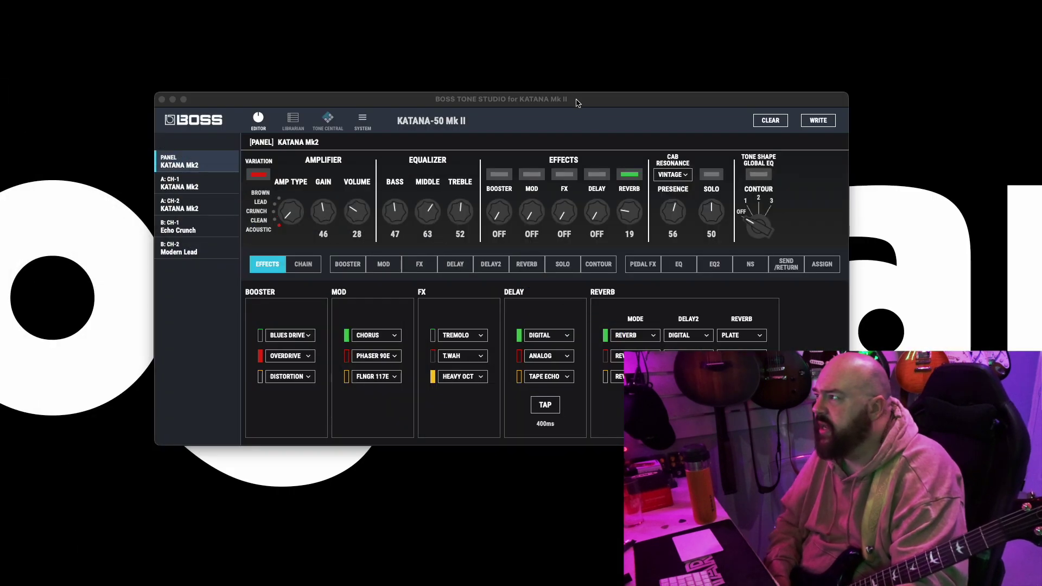
{"action": "mouse_move", "coordinate": [578, 103]}
{"action": "left_mouse_down"}
{"action": "mouse_move", "coordinate": [566, 85]}
{"action": "mouse_move", "coordinate": [562, 94]}
{"action": "left_mouse_up"}
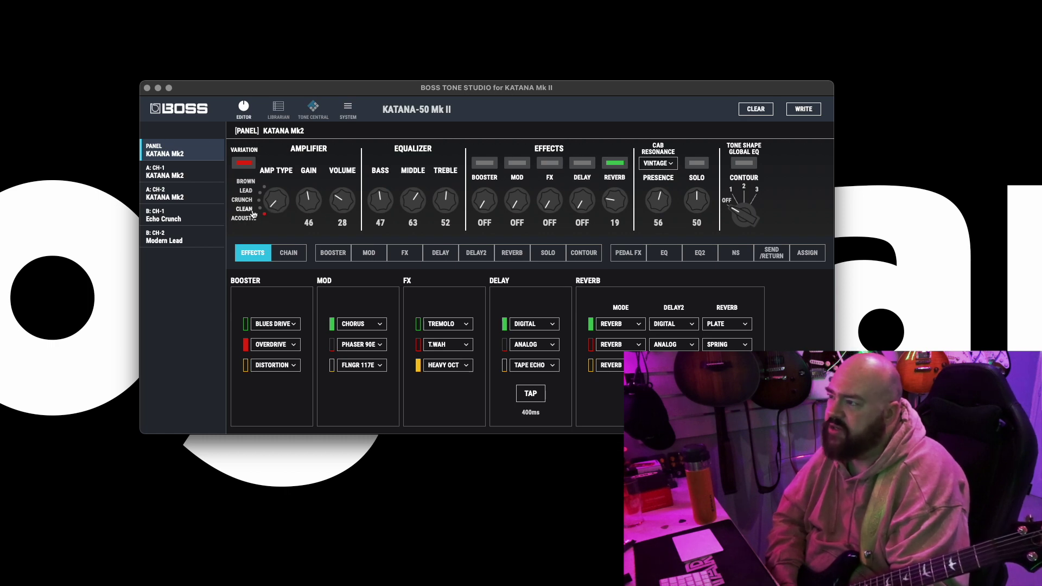
{"action": "left_click_drag", "start_coordinate": [282, 208], "coordinate": [281, 205]}
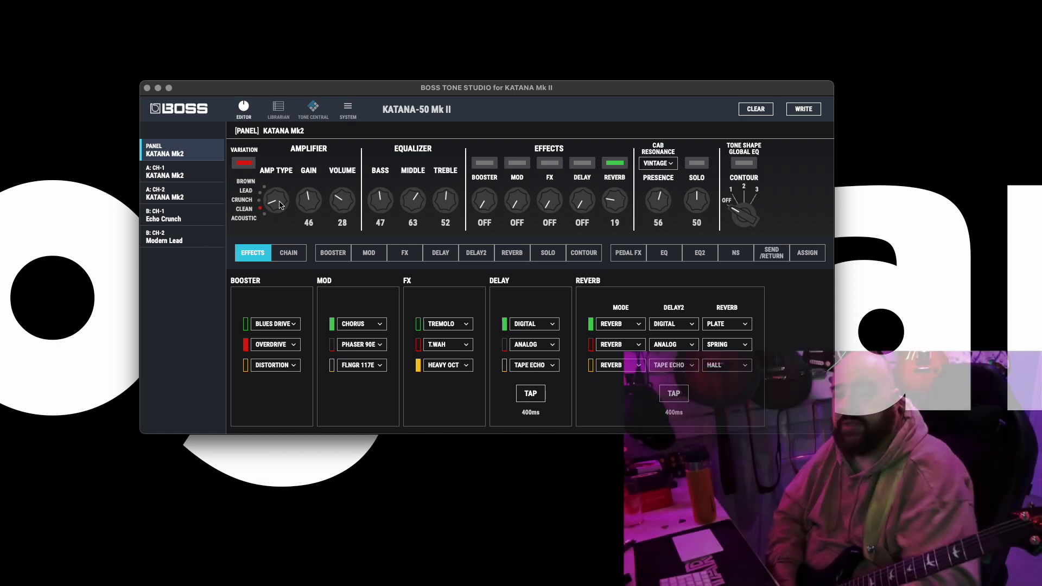
{"action": "left_click_drag", "start_coordinate": [342, 208], "coordinate": [343, 187]}
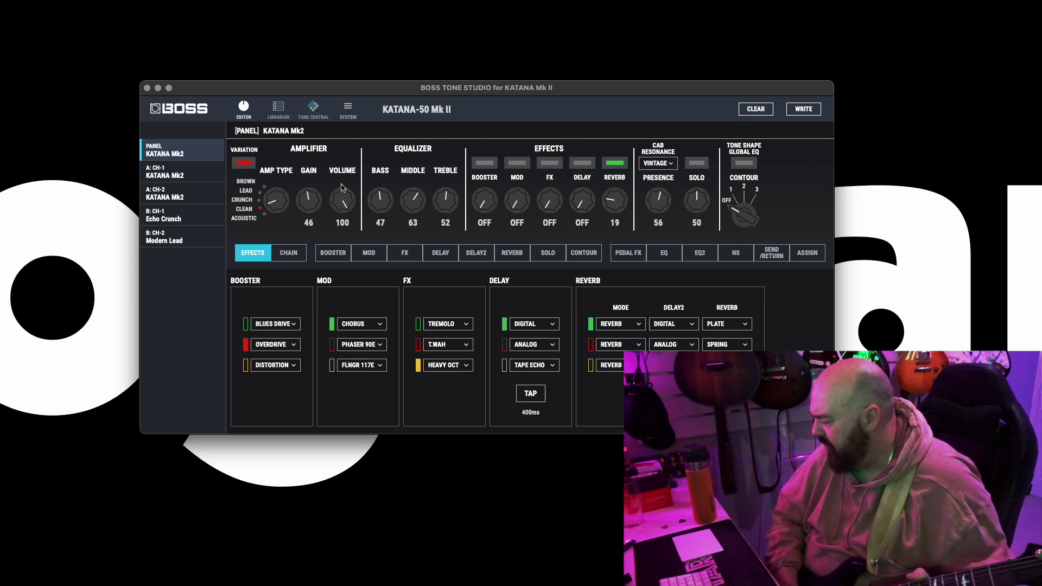
{"action": "left_click_drag", "start_coordinate": [304, 199], "coordinate": [309, 206]}
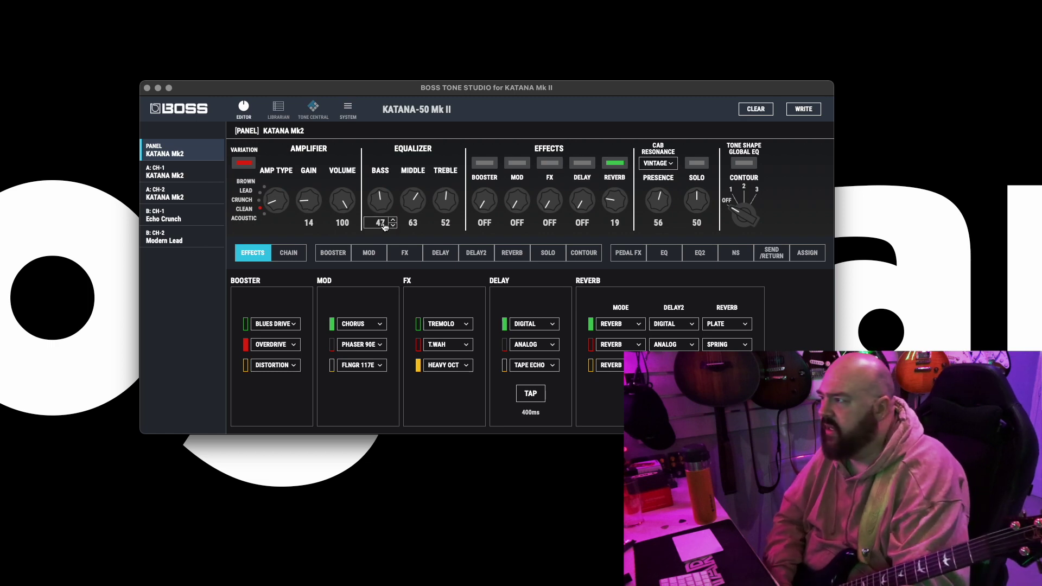
- Set the equalizer to bass 31, middle 50 and treble 76, and switch reverb to its yellow variation at level 32
{"action": "left_click_drag", "start_coordinate": [446, 211], "coordinate": [449, 201]}
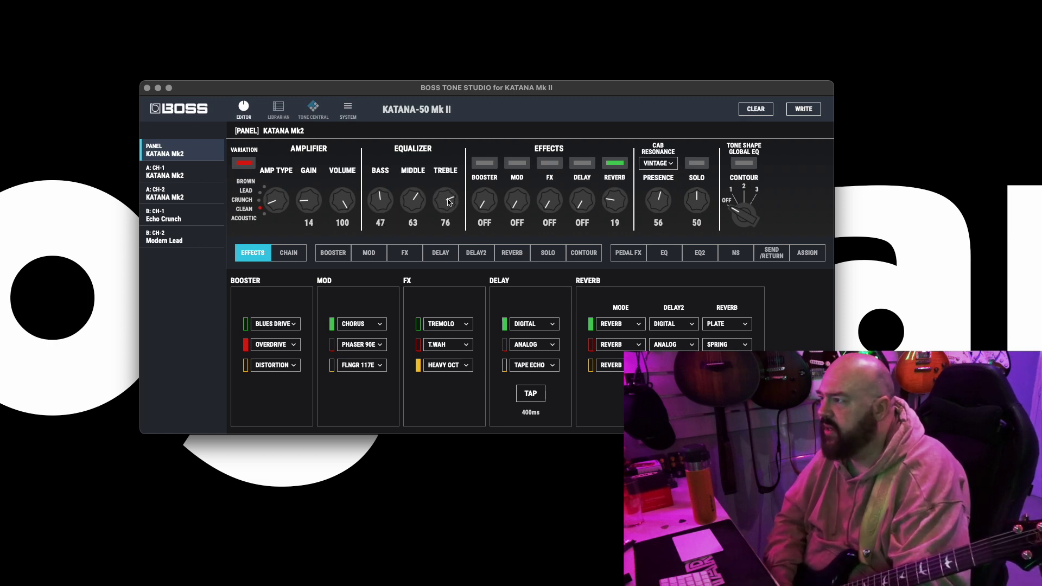
{"action": "left_click_drag", "start_coordinate": [379, 204], "coordinate": [415, 202]}
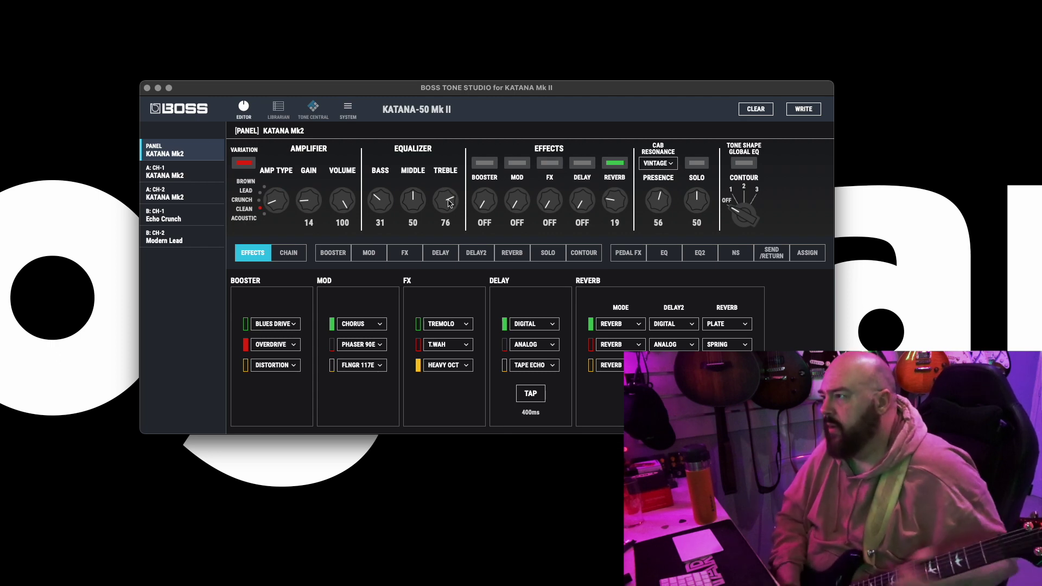
{"action": "left_click", "coordinate": [615, 165]}
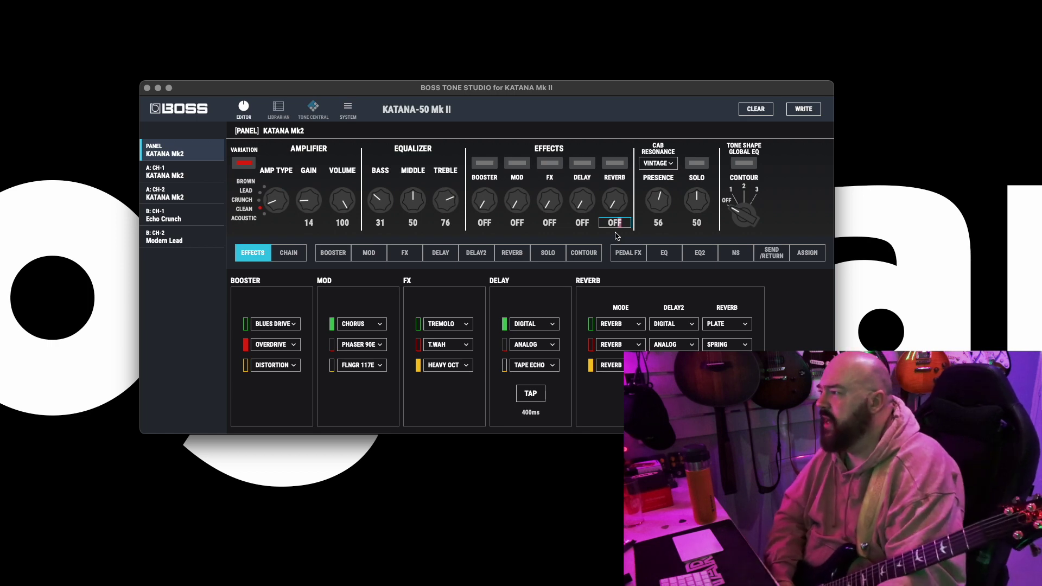
{"action": "left_click_drag", "start_coordinate": [614, 208], "coordinate": [613, 200]}
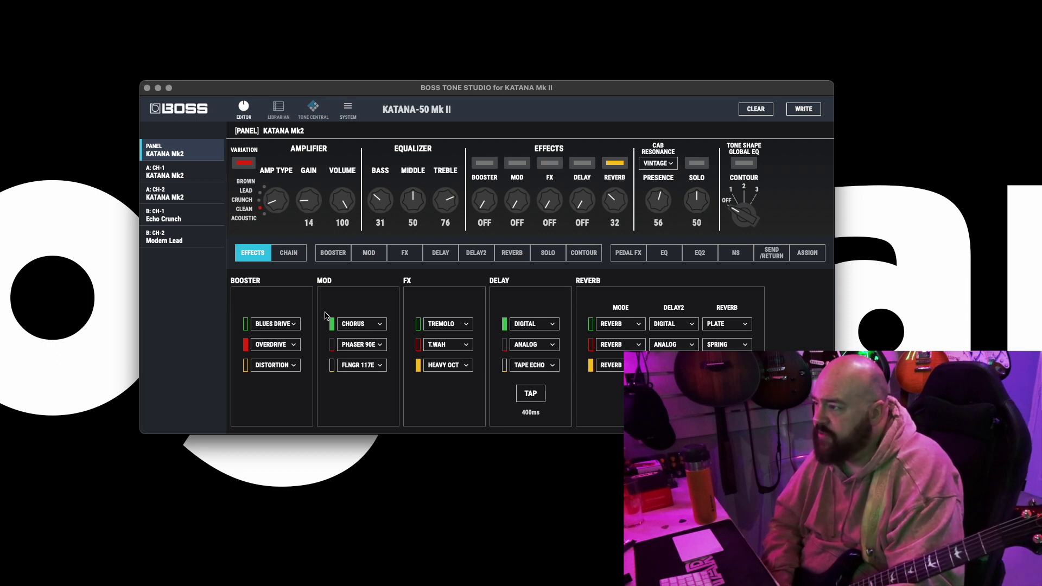
- Examine the effect order in the available signal chains from CHAIN1 to CHAIN4-2, and return to the effects overview
{"action": "left_click", "coordinate": [289, 254]}
{"action": "scroll", "coordinate": [634, 304], "scroll_direction": "down", "scroll_amount": 4}
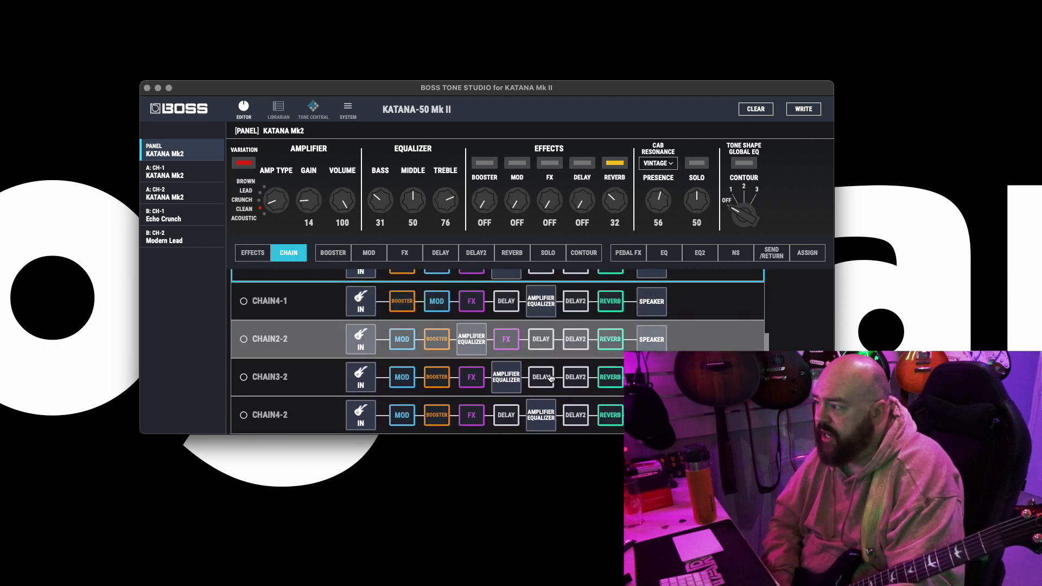
{"action": "scroll", "coordinate": [543, 410], "scroll_direction": "up", "scroll_amount": 4}
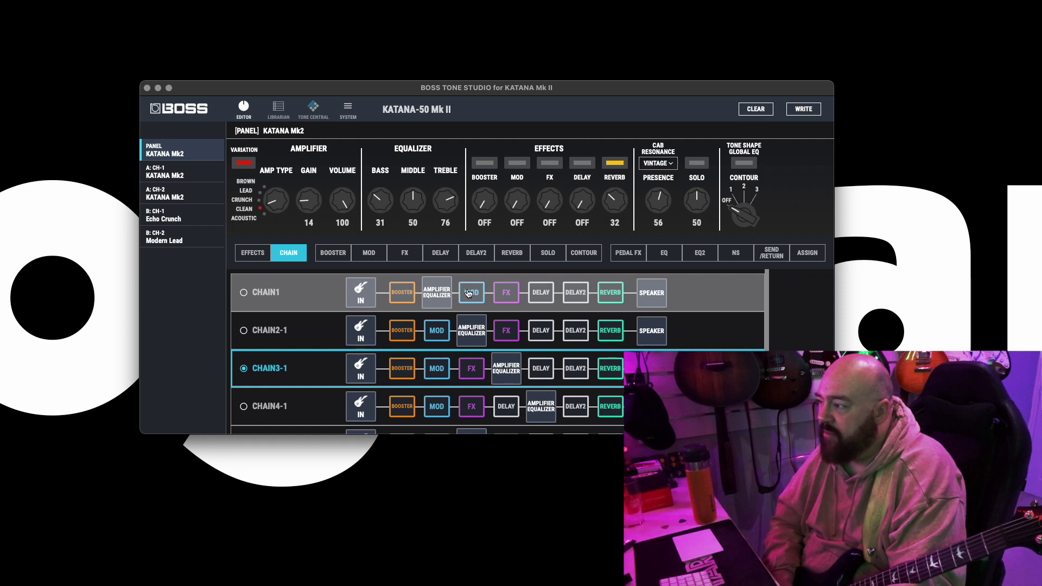
{"action": "scroll", "coordinate": [407, 378], "scroll_direction": "down", "scroll_amount": 3}
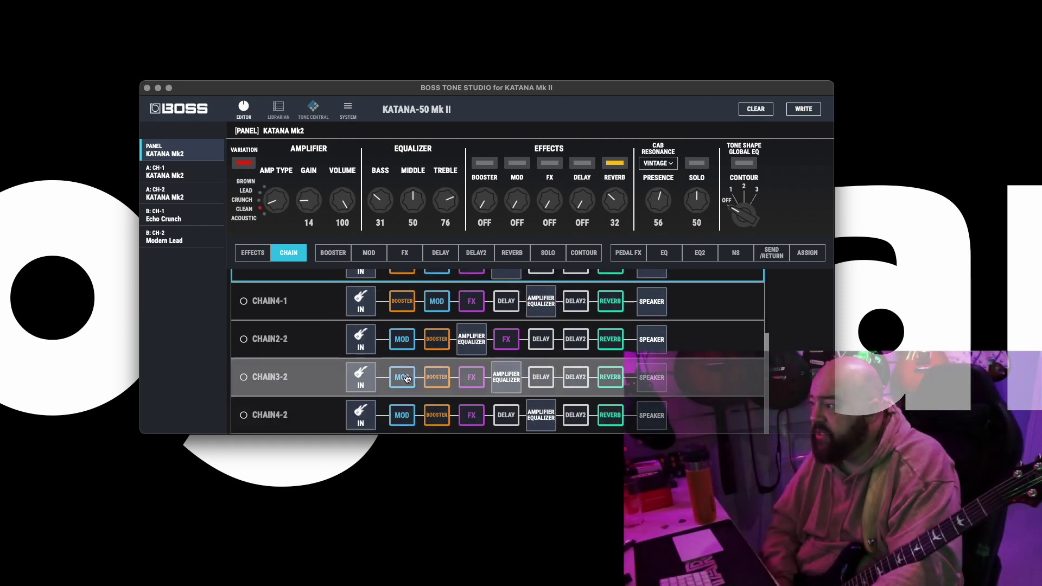
{"action": "scroll", "coordinate": [407, 378], "scroll_direction": "up", "scroll_amount": 3}
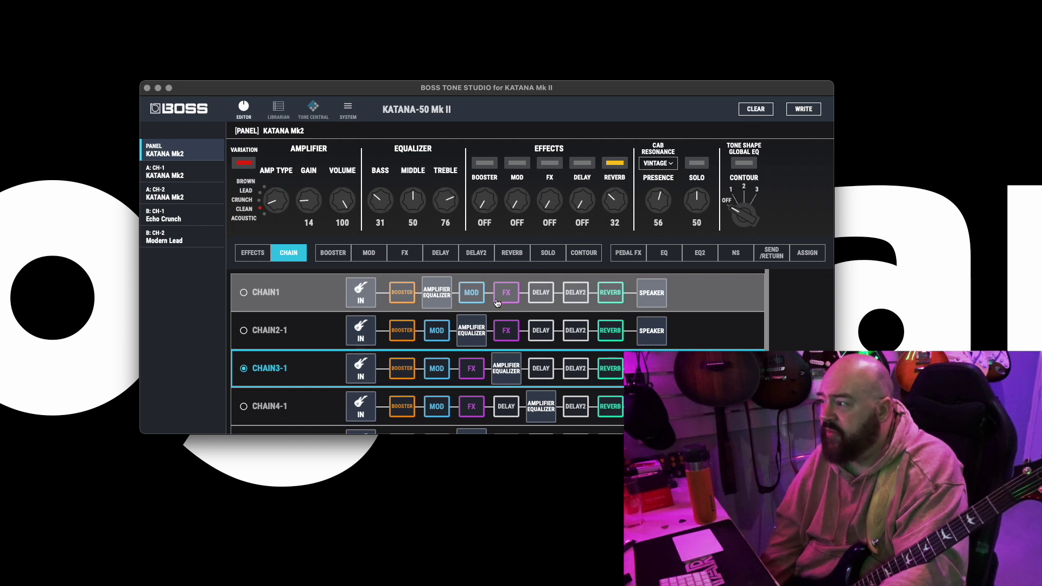
{"action": "left_click", "coordinate": [253, 252]}
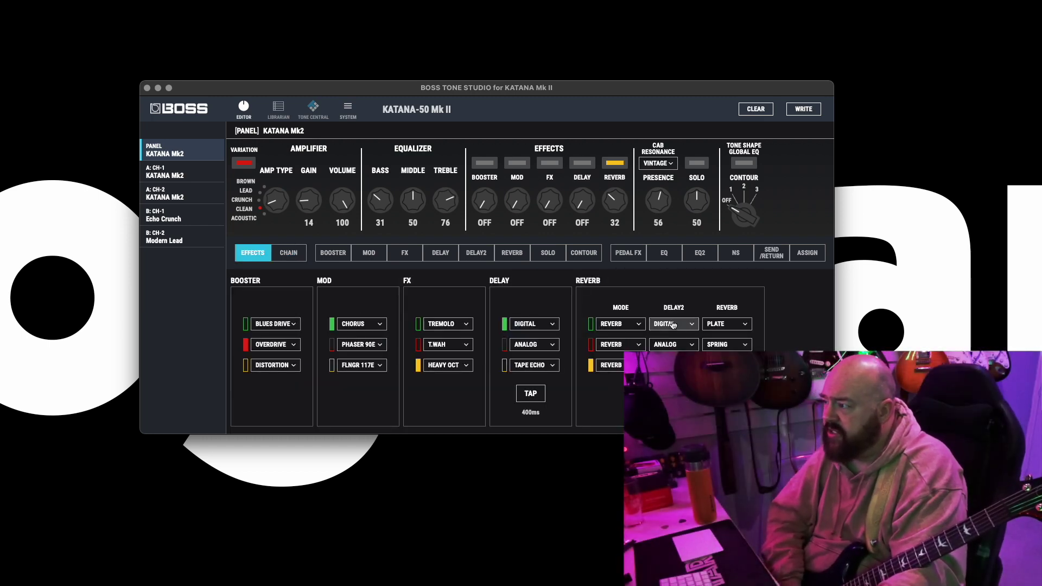
- Open the booster settings and examine the available booster types from Clean Boost through Centa OD
{"action": "left_click", "coordinate": [331, 255]}
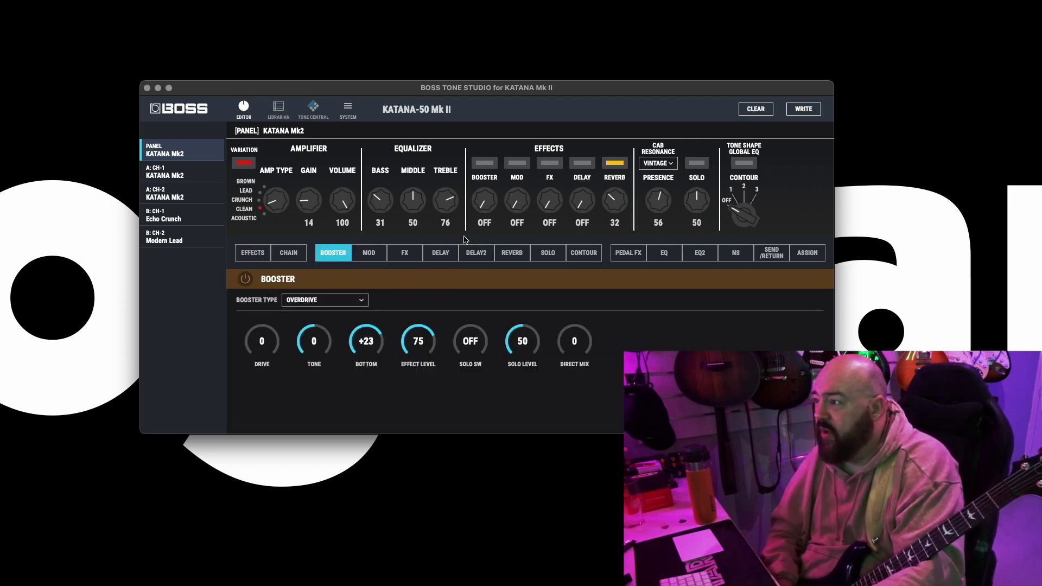
{"action": "left_click", "coordinate": [321, 302]}
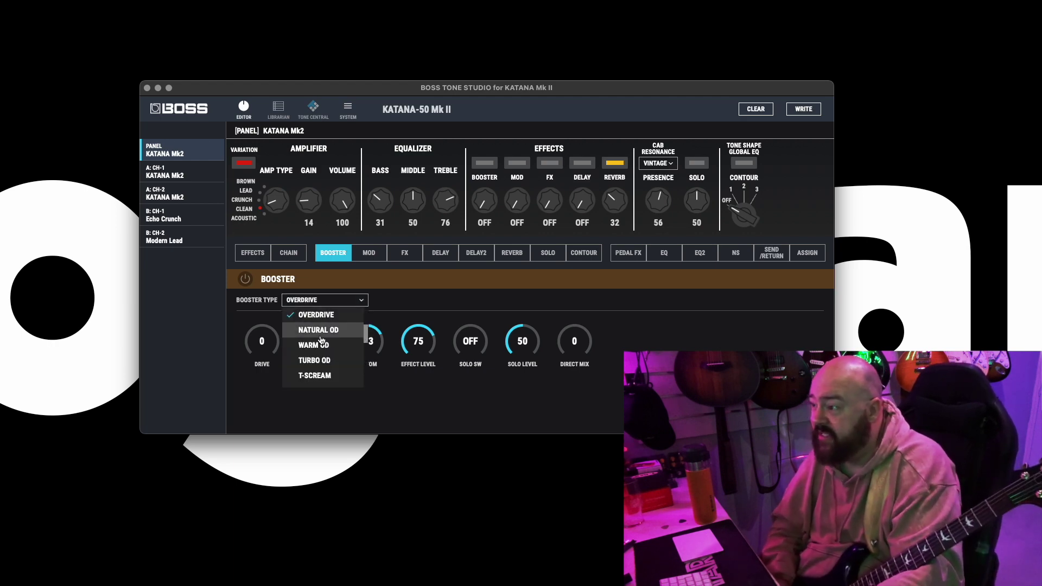
{"action": "scroll", "coordinate": [322, 314], "scroll_direction": "up", "scroll_amount": 3}
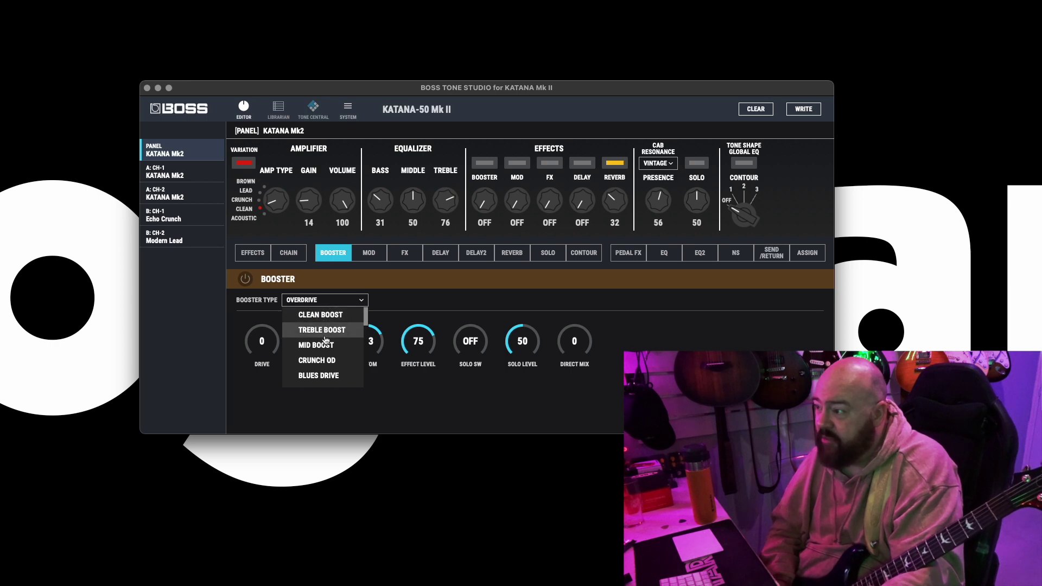
{"action": "scroll", "coordinate": [324, 362], "scroll_direction": "down", "scroll_amount": 3}
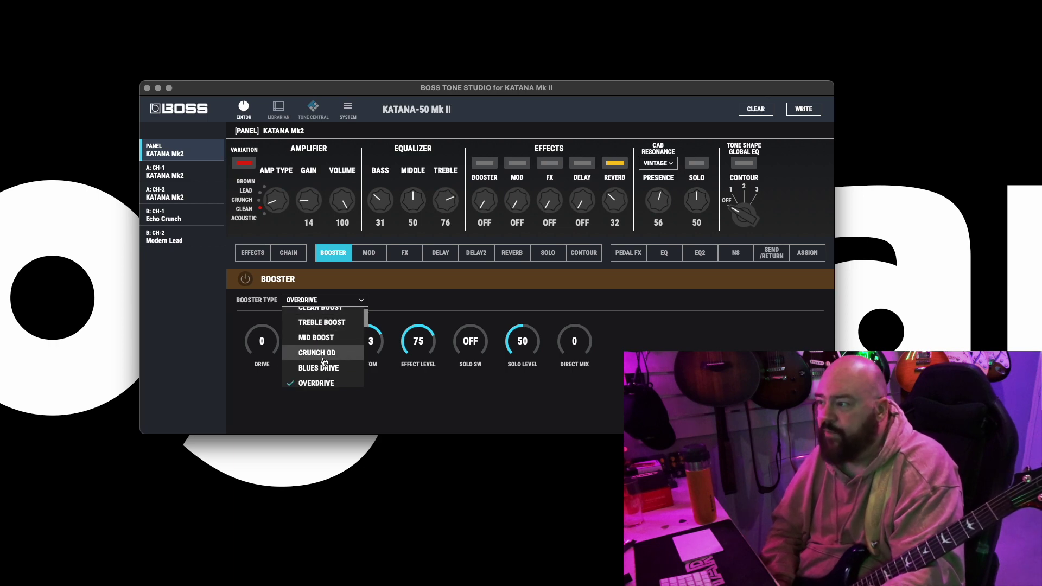
{"action": "scroll", "coordinate": [324, 362], "scroll_direction": "down", "scroll_amount": 2}
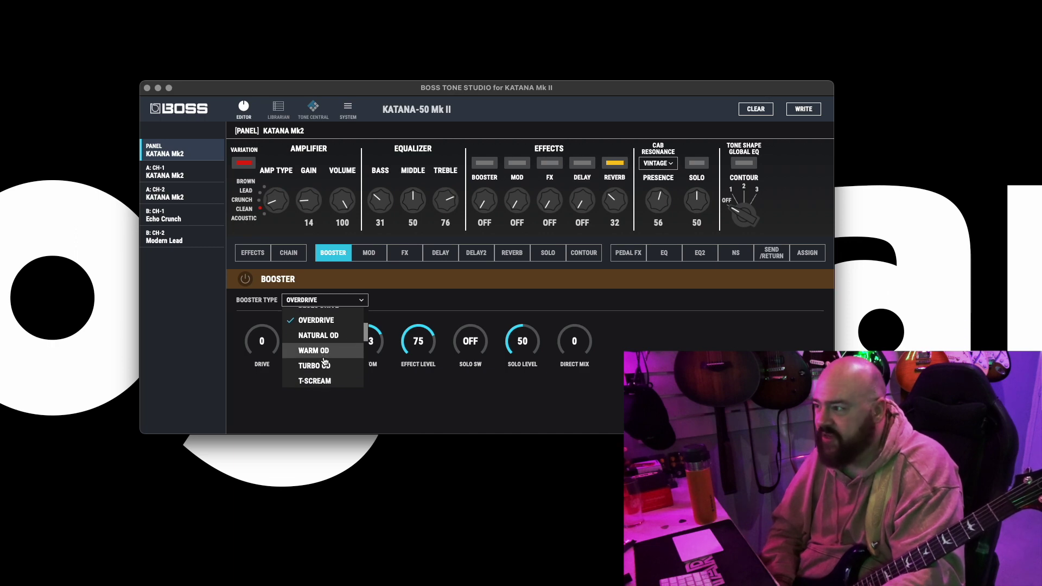
{"action": "scroll", "coordinate": [325, 358], "scroll_direction": "up", "scroll_amount": 2}
{"action": "scroll", "coordinate": [325, 343], "scroll_direction": "down", "scroll_amount": 3}
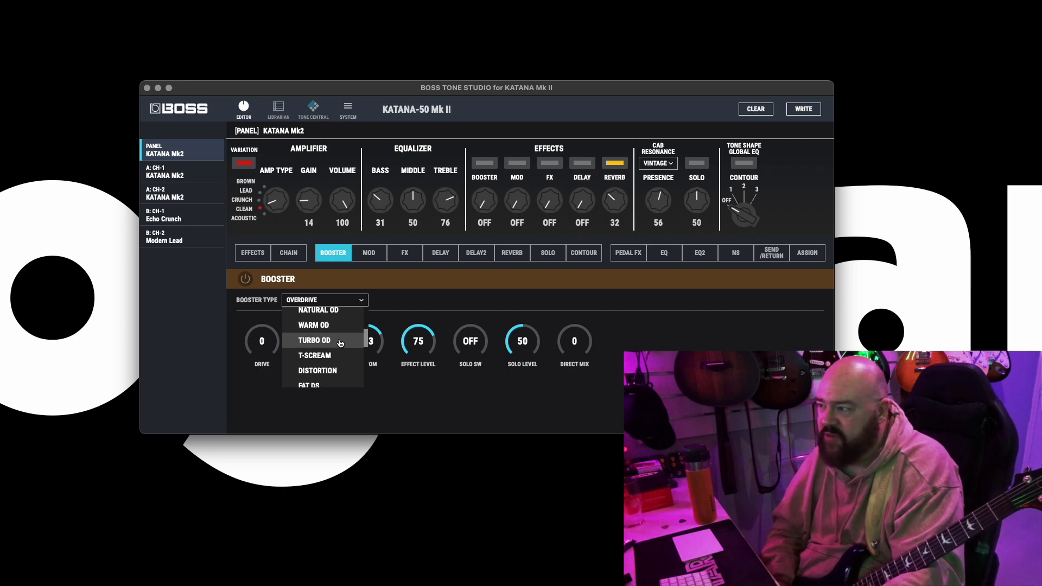
{"action": "scroll", "coordinate": [336, 343], "scroll_direction": "down", "scroll_amount": 2}
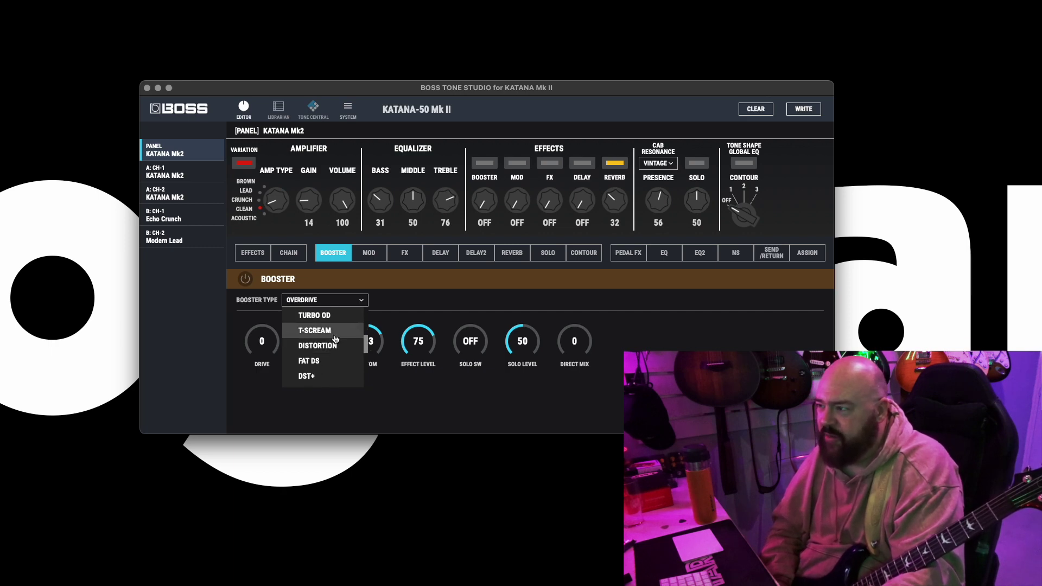
{"action": "scroll", "coordinate": [333, 340], "scroll_direction": "down", "scroll_amount": 3}
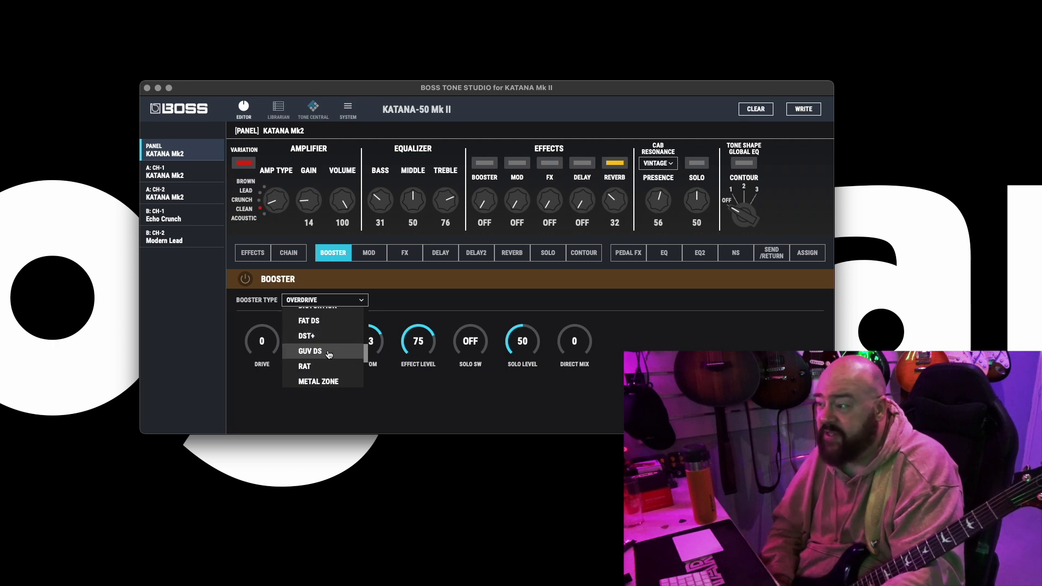
{"action": "scroll", "coordinate": [328, 350], "scroll_direction": "down", "scroll_amount": 2}
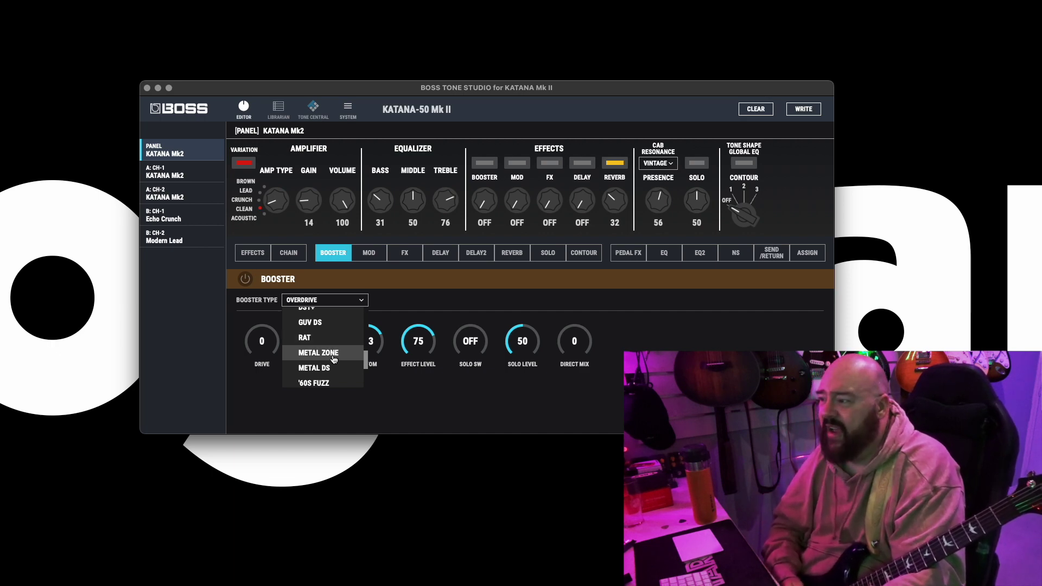
{"action": "scroll", "coordinate": [334, 359], "scroll_direction": "down", "scroll_amount": 1}
{"action": "scroll", "coordinate": [337, 360], "scroll_direction": "down", "scroll_amount": 3}
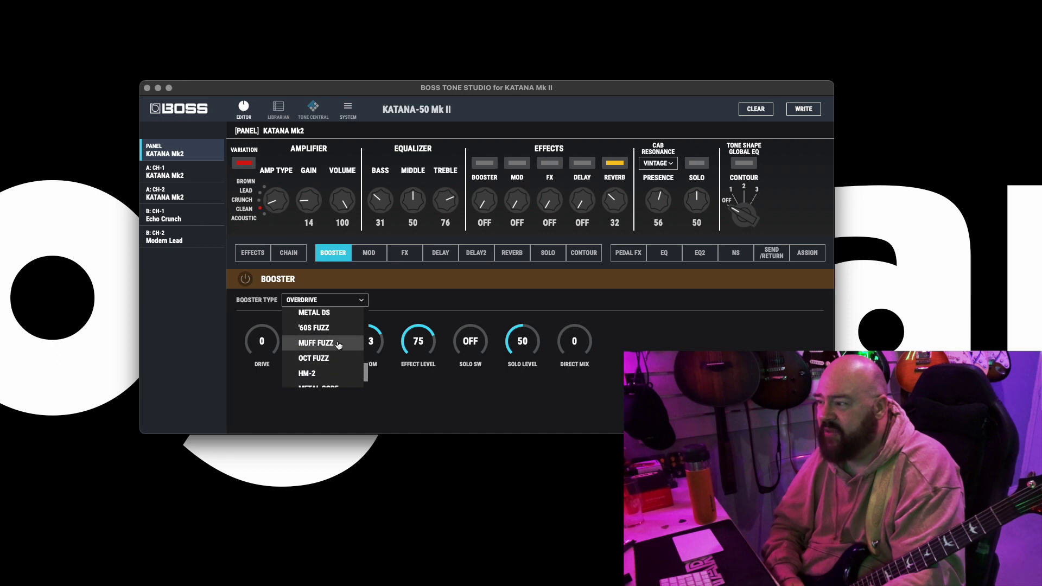
{"action": "scroll", "coordinate": [337, 360], "scroll_direction": "down", "scroll_amount": 2}
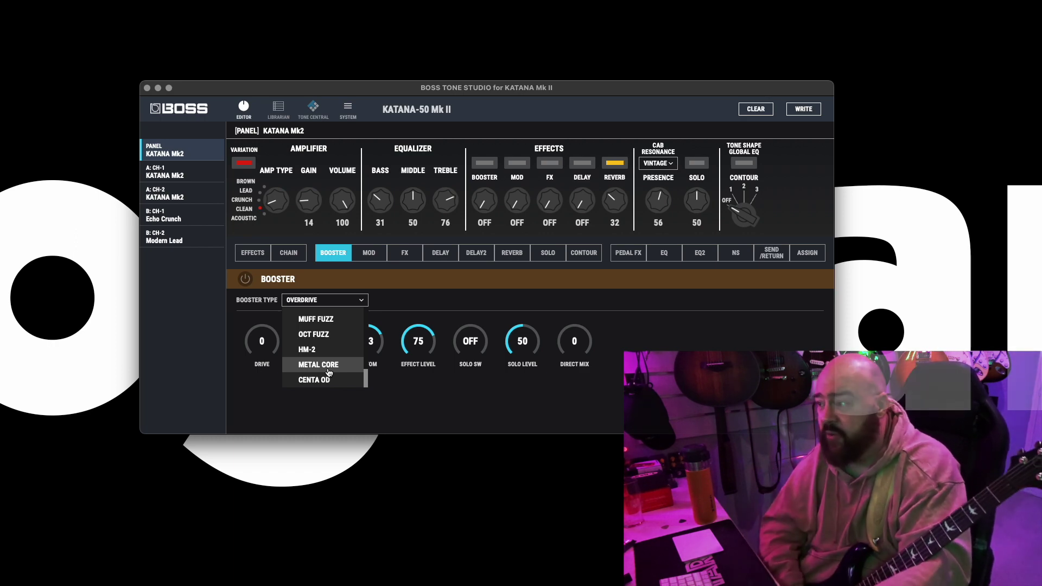
{"action": "scroll", "coordinate": [329, 372], "scroll_direction": "up", "scroll_amount": 10}
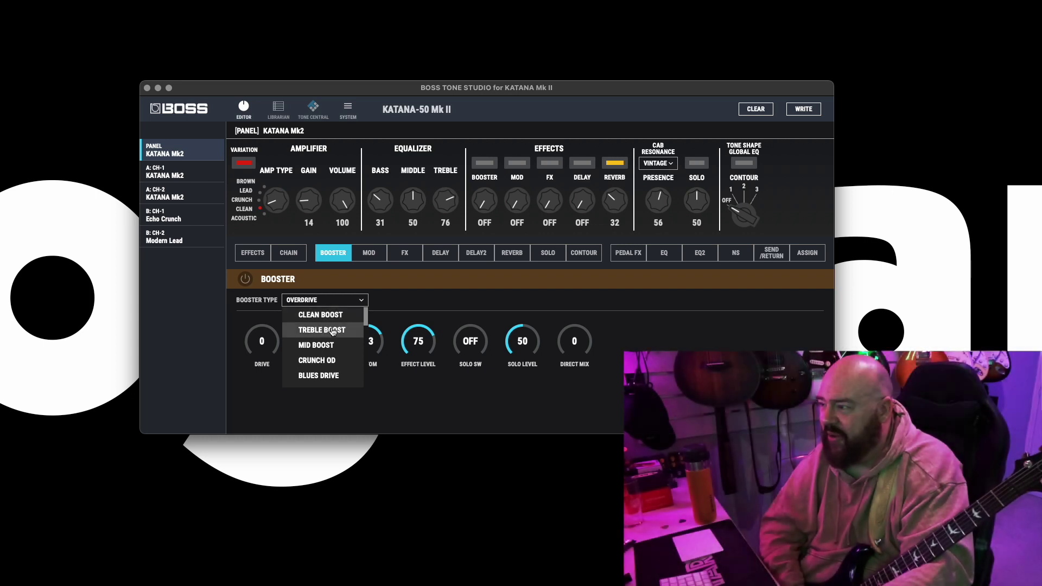
- Set the booster type to Metal Zone, switch the booster on and raise its drive to 44
{"action": "scroll", "coordinate": [332, 339], "scroll_direction": "down", "scroll_amount": 5}
{"action": "scroll", "coordinate": [332, 346], "scroll_direction": "down", "scroll_amount": 5}
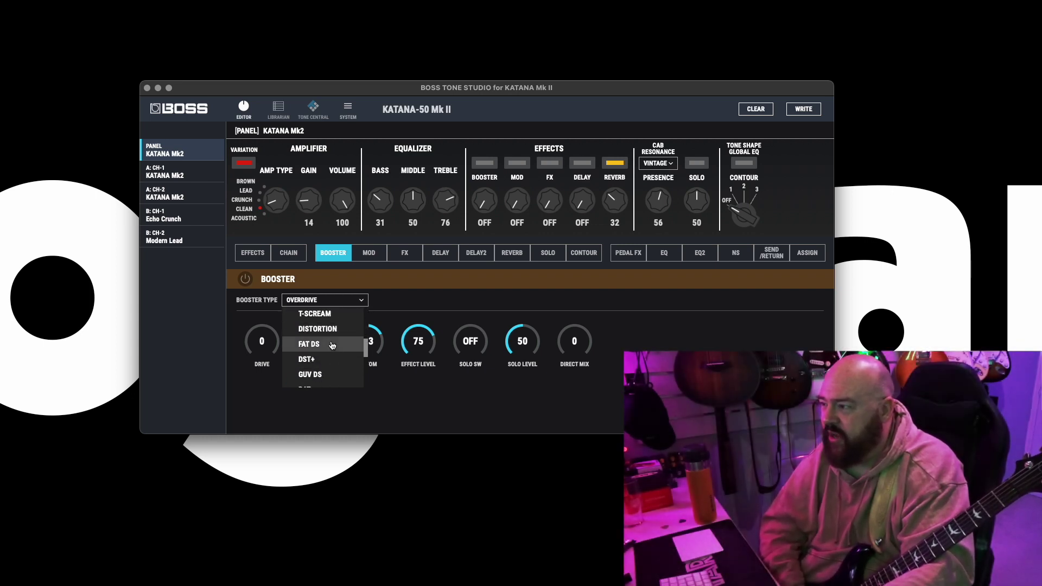
{"action": "left_click", "coordinate": [320, 363]}
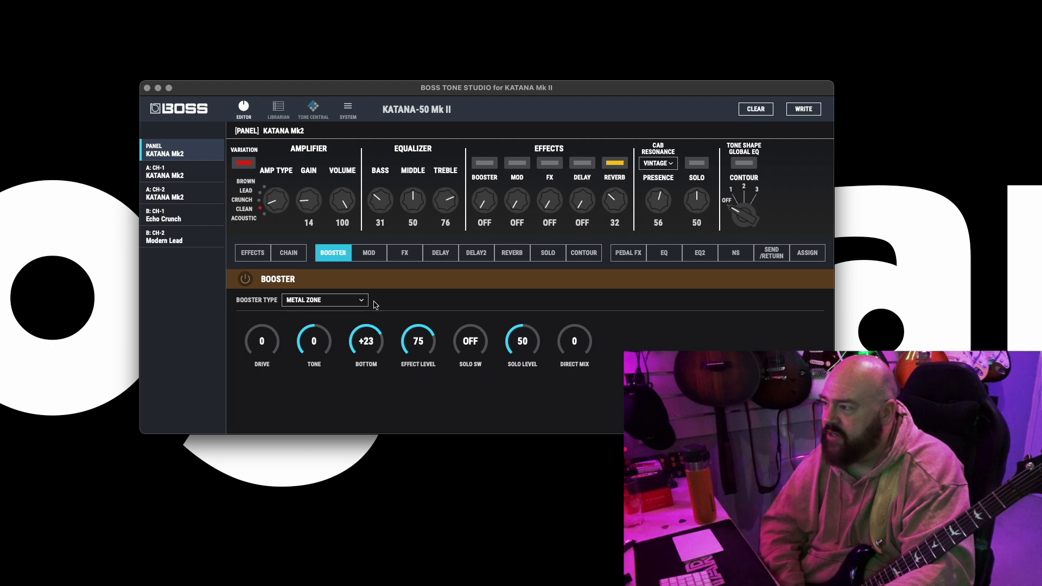
{"action": "left_click", "coordinate": [246, 280]}
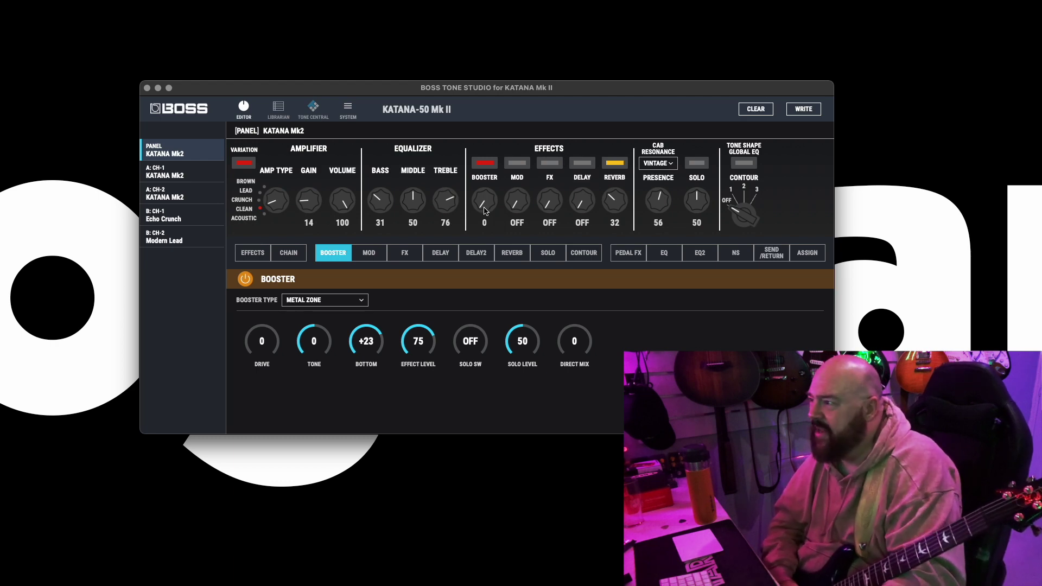
{"action": "left_click_drag", "start_coordinate": [485, 208], "coordinate": [485, 199]}
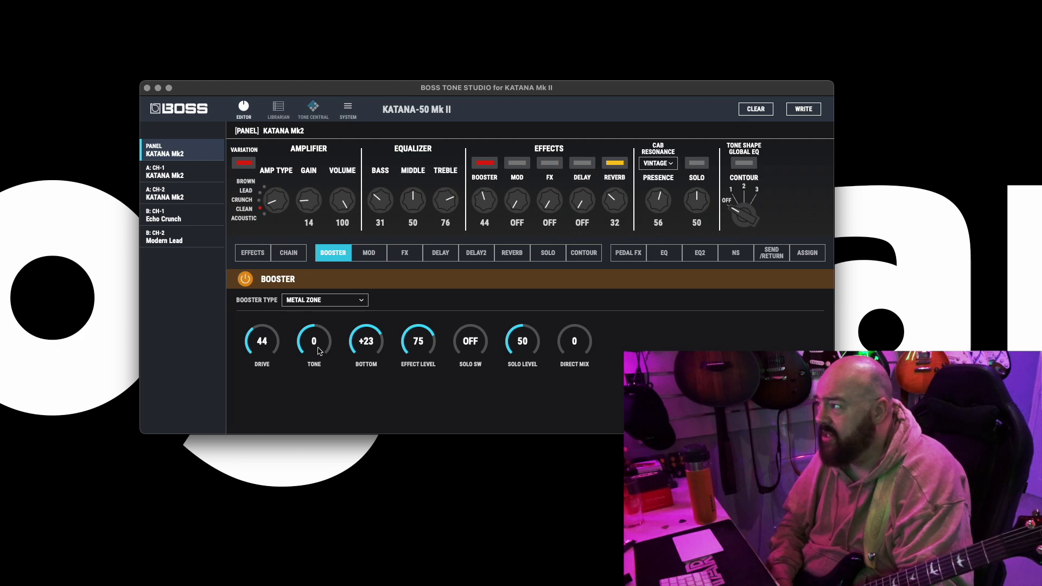
- Change the booster type to Oct Fuzz and set its tone to +9
{"action": "left_click", "coordinate": [318, 302]}
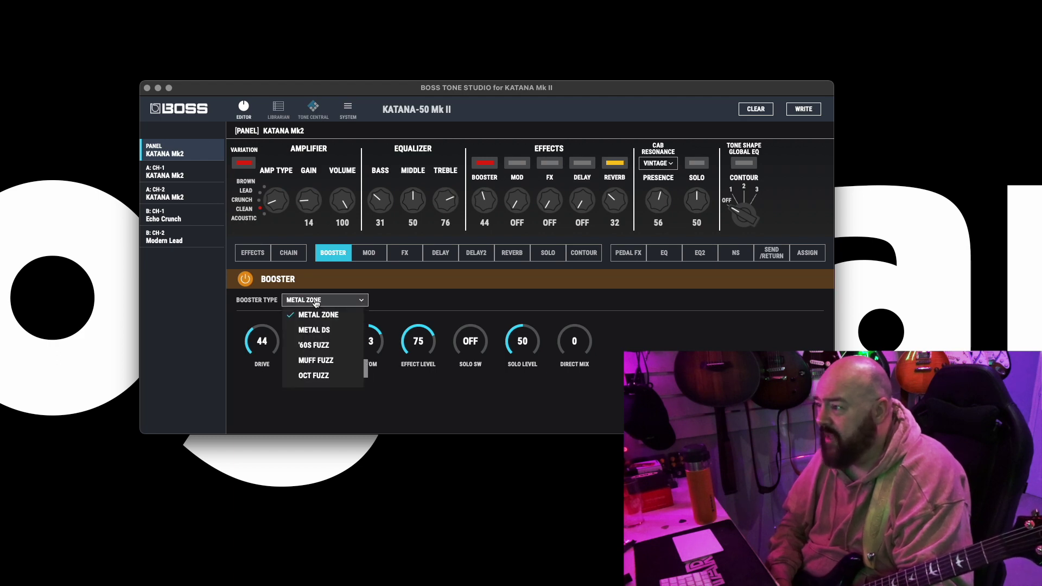
{"action": "scroll", "coordinate": [339, 364], "scroll_direction": "down", "scroll_amount": 3}
{"action": "scroll", "coordinate": [339, 363], "scroll_direction": "up", "scroll_amount": 4}
{"action": "scroll", "coordinate": [339, 363], "scroll_direction": "down", "scroll_amount": 4}
{"action": "scroll", "coordinate": [340, 364], "scroll_direction": "up", "scroll_amount": 2}
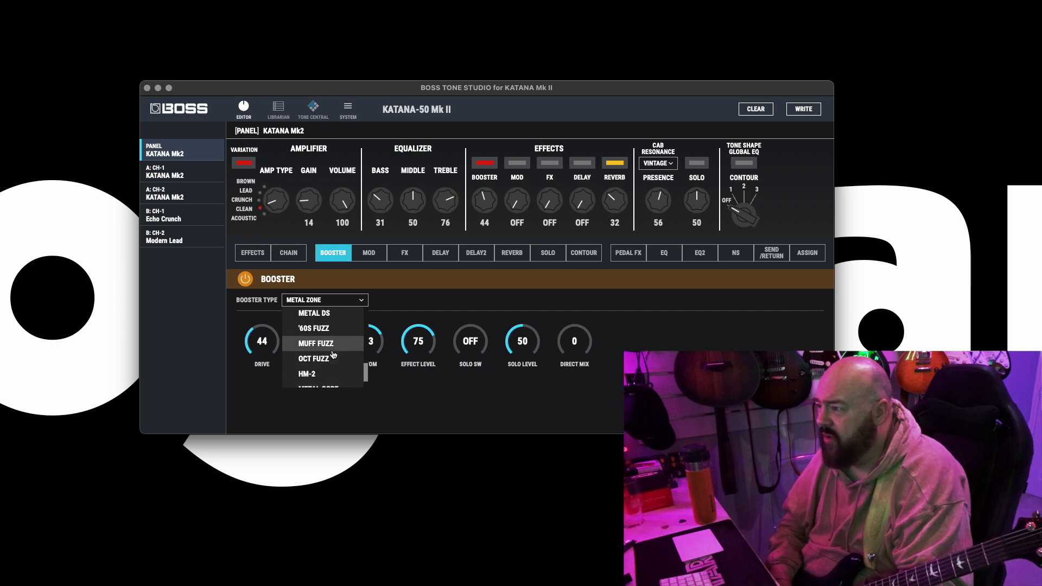
{"action": "left_click", "coordinate": [334, 361]}
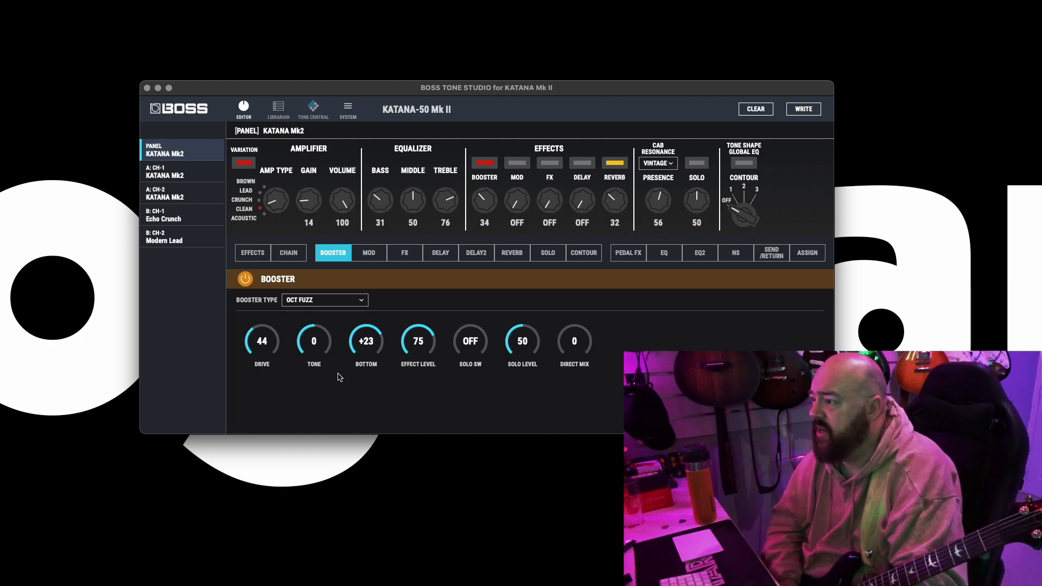
{"action": "left_click_drag", "start_coordinate": [324, 354], "coordinate": [312, 337]}
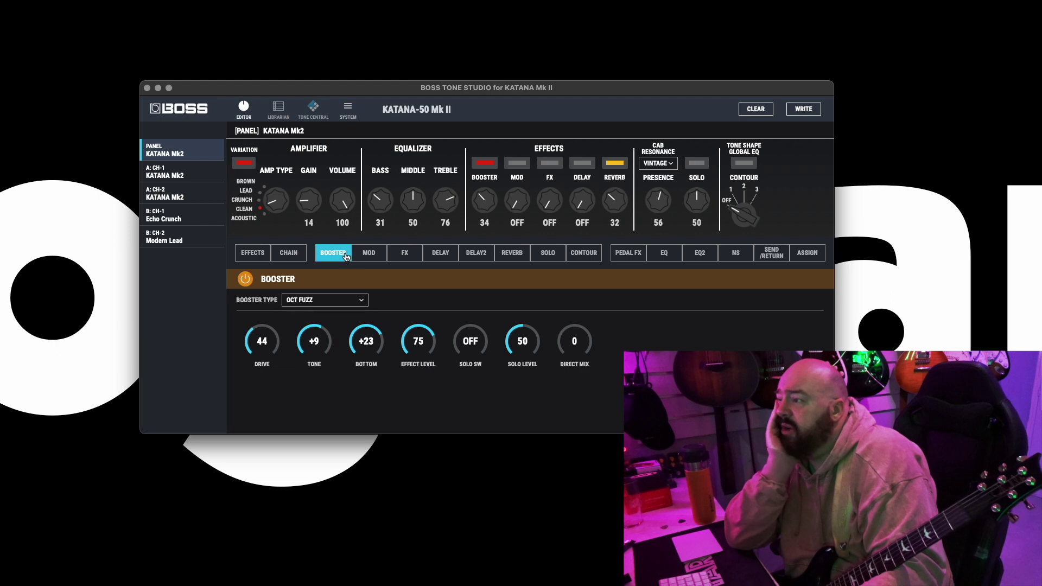
- Look through the modulation effect types and set the MOD type to Uni-V
{"action": "left_click", "coordinate": [371, 259]}
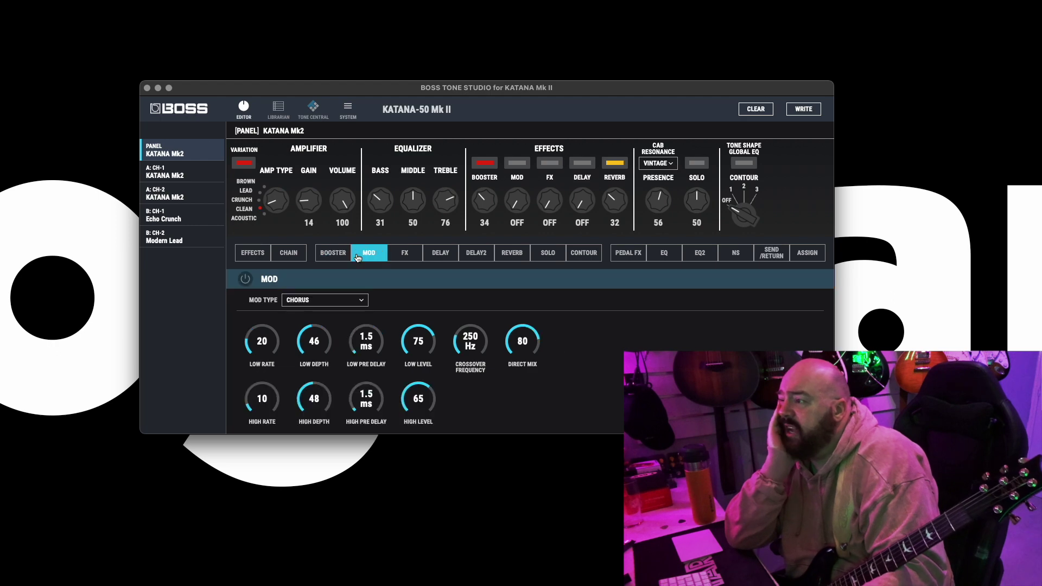
{"action": "left_click", "coordinate": [319, 304]}
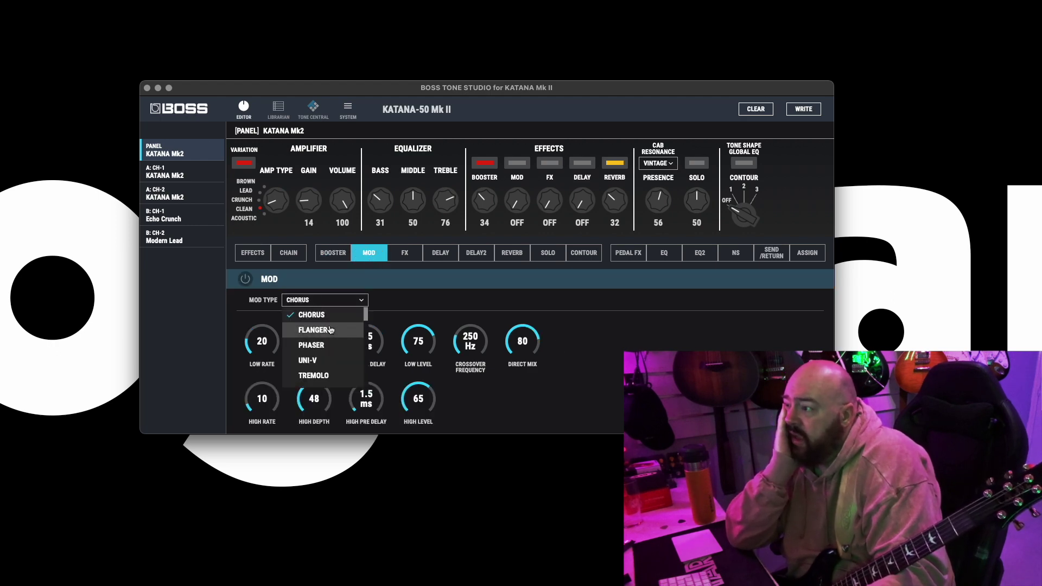
{"action": "scroll", "coordinate": [330, 330], "scroll_direction": "down", "scroll_amount": 10}
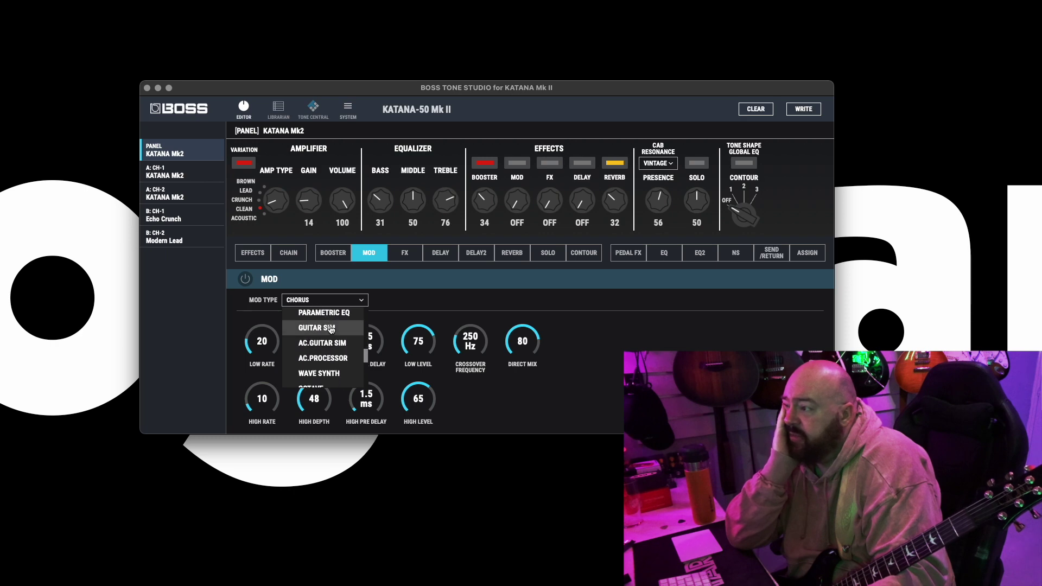
{"action": "scroll", "coordinate": [331, 329], "scroll_direction": "up", "scroll_amount": 10}
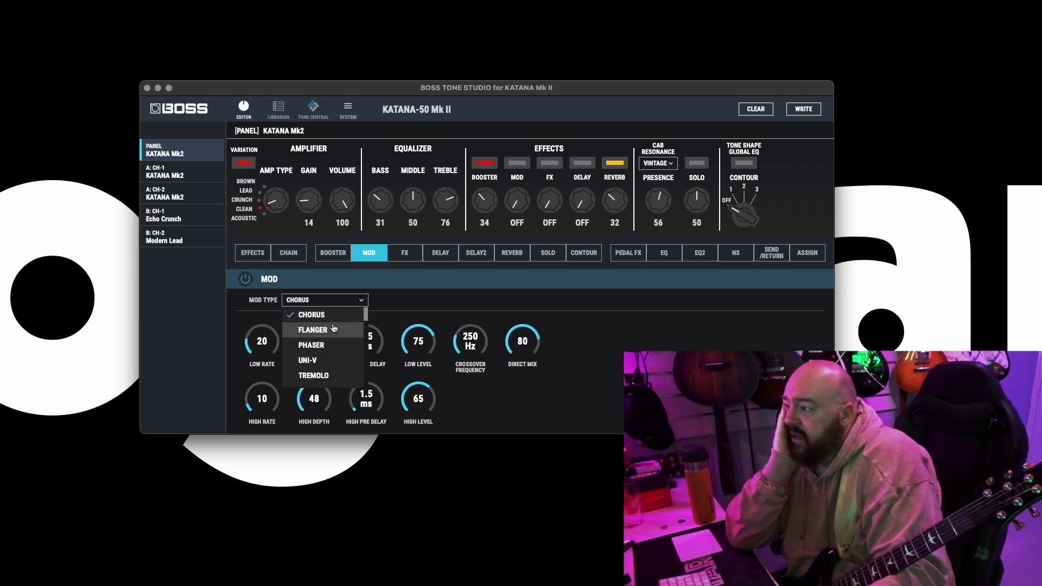
{"action": "scroll", "coordinate": [335, 330], "scroll_direction": "down", "scroll_amount": 3}
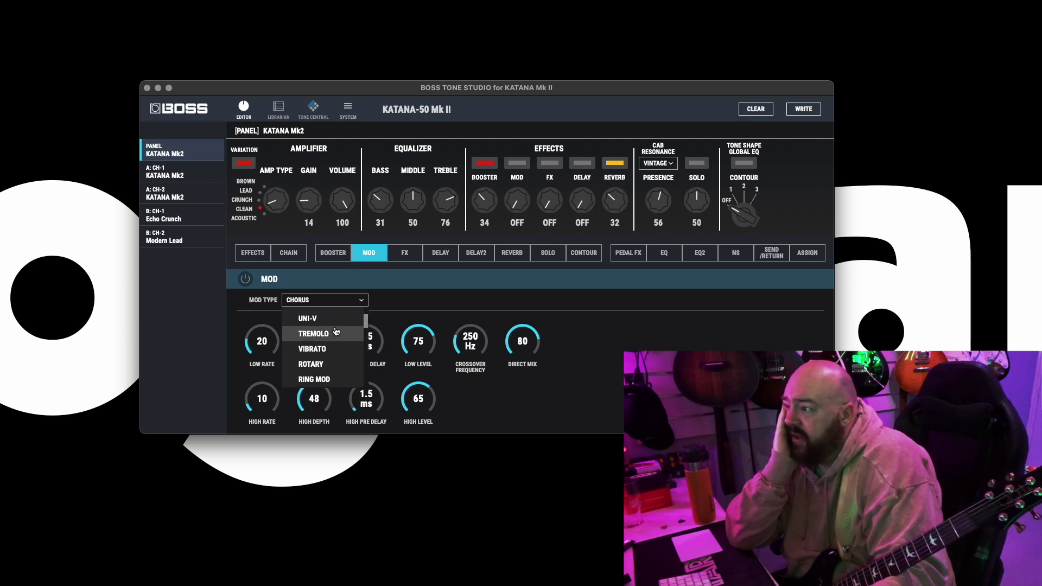
{"action": "left_click", "coordinate": [335, 329]}
- Return to the booster settings and change the booster type to Blues Drive
{"action": "left_click", "coordinate": [332, 253]}
{"action": "left_click", "coordinate": [324, 300]}
{"action": "scroll", "coordinate": [324, 347], "scroll_direction": "up", "scroll_amount": 4}
{"action": "scroll", "coordinate": [324, 357], "scroll_direction": "up", "scroll_amount": 2}
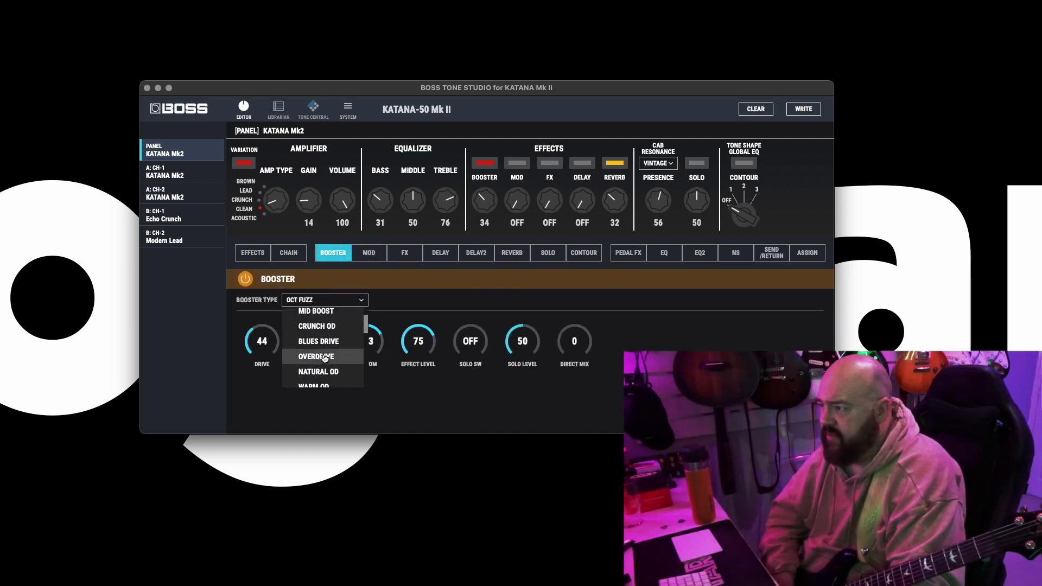
{"action": "left_click", "coordinate": [317, 342]}
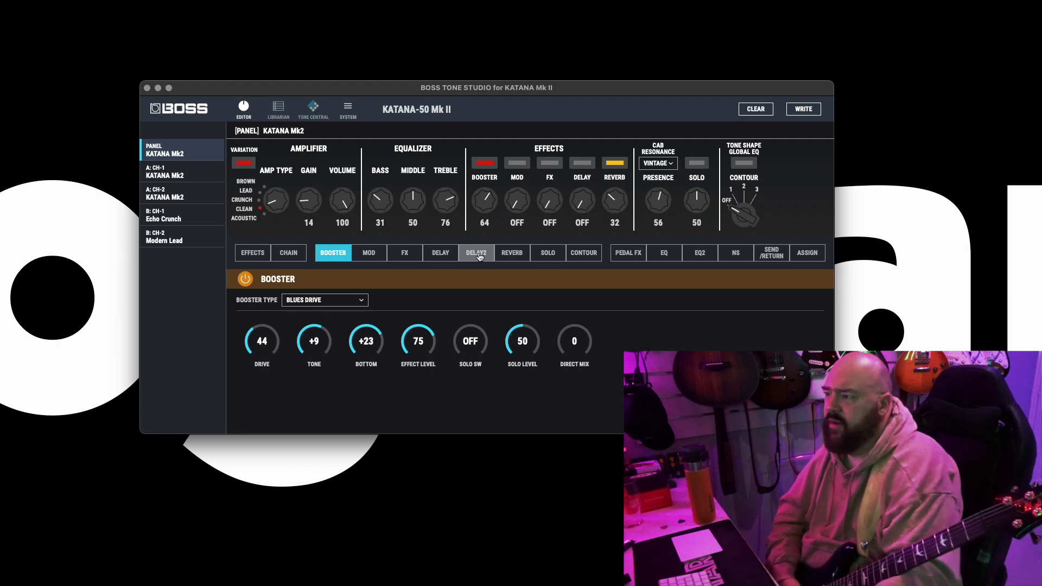
- Switch on the MOD effect and change its type to Slicer
{"action": "left_click", "coordinate": [377, 260]}
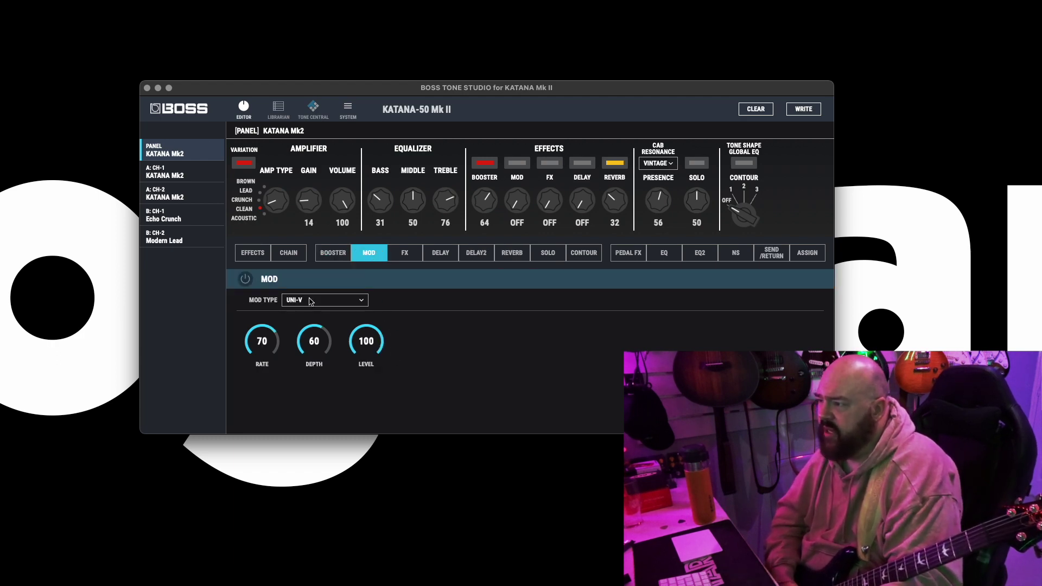
{"action": "left_click", "coordinate": [243, 280]}
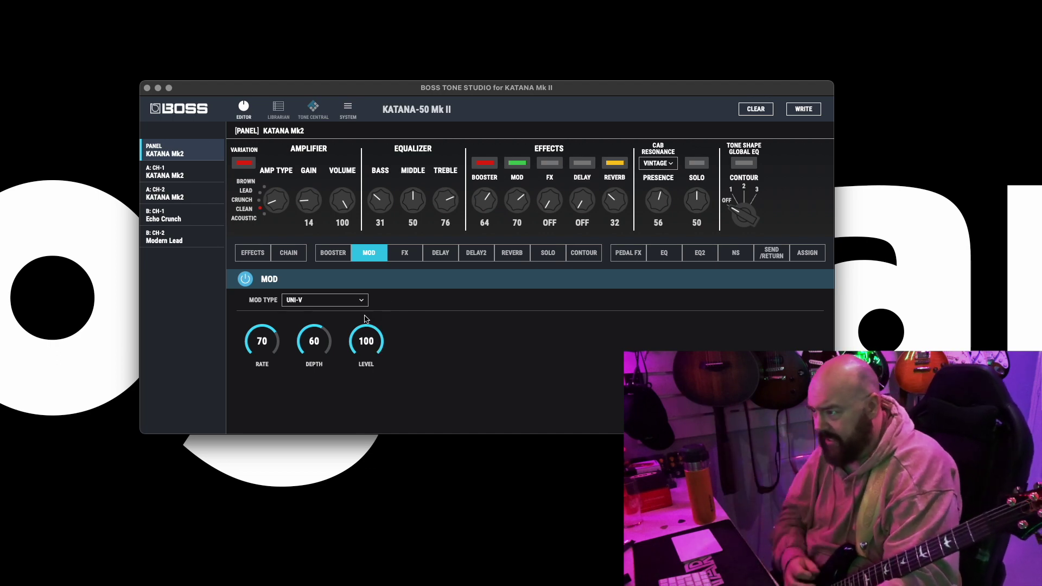
{"action": "left_click", "coordinate": [343, 305]}
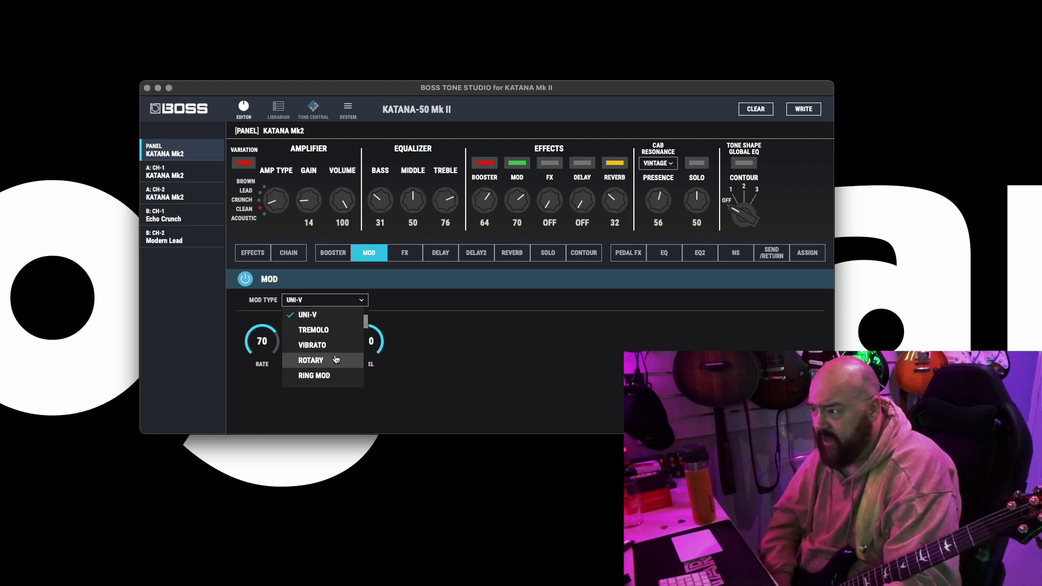
{"action": "scroll", "coordinate": [332, 350], "scroll_direction": "down", "scroll_amount": 4}
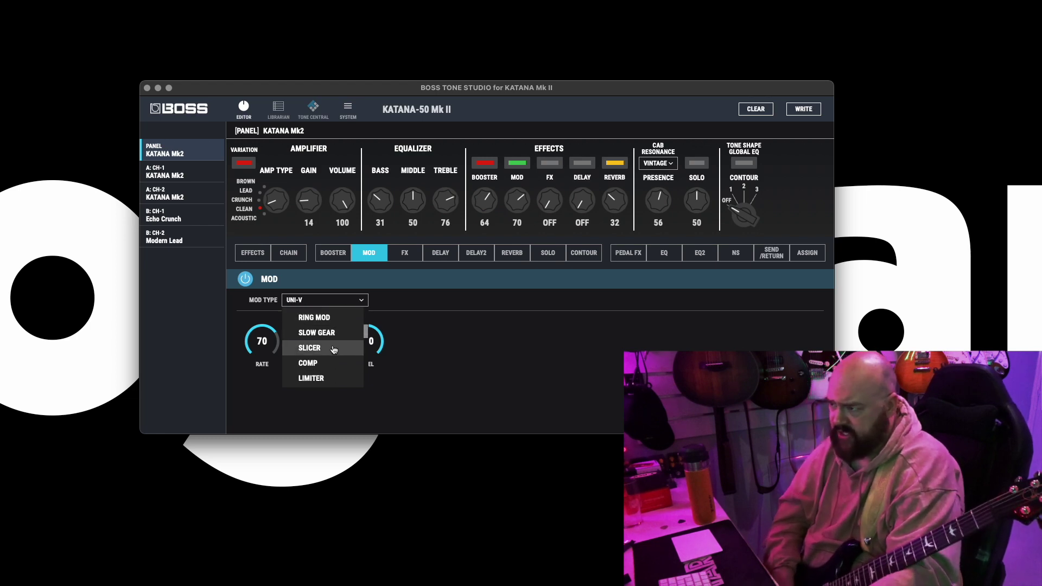
{"action": "left_click", "coordinate": [332, 349]}
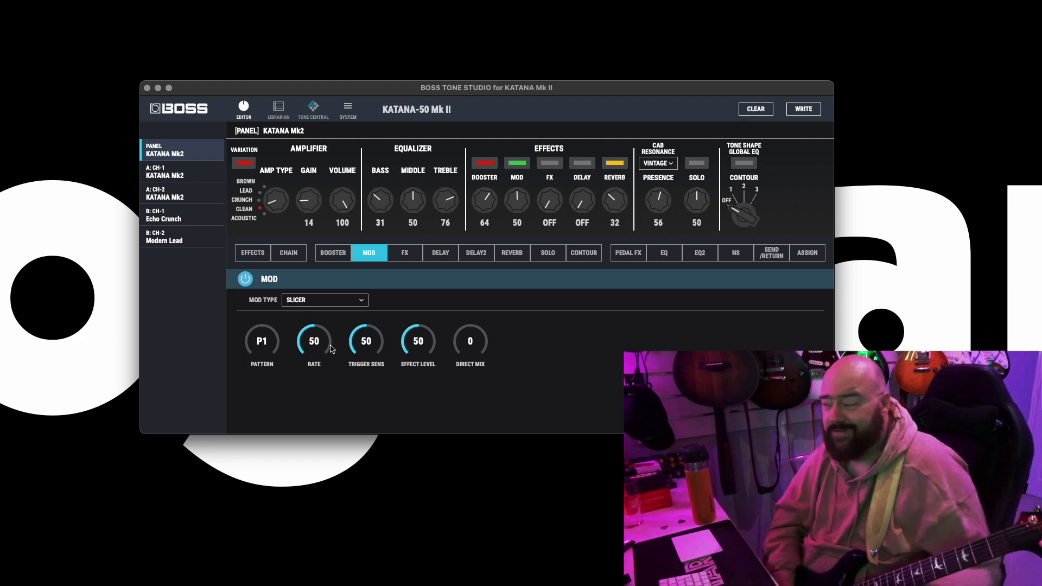
- Change the MOD type to Auto Wah and from there to Wave Synth
{"action": "left_click", "coordinate": [330, 303]}
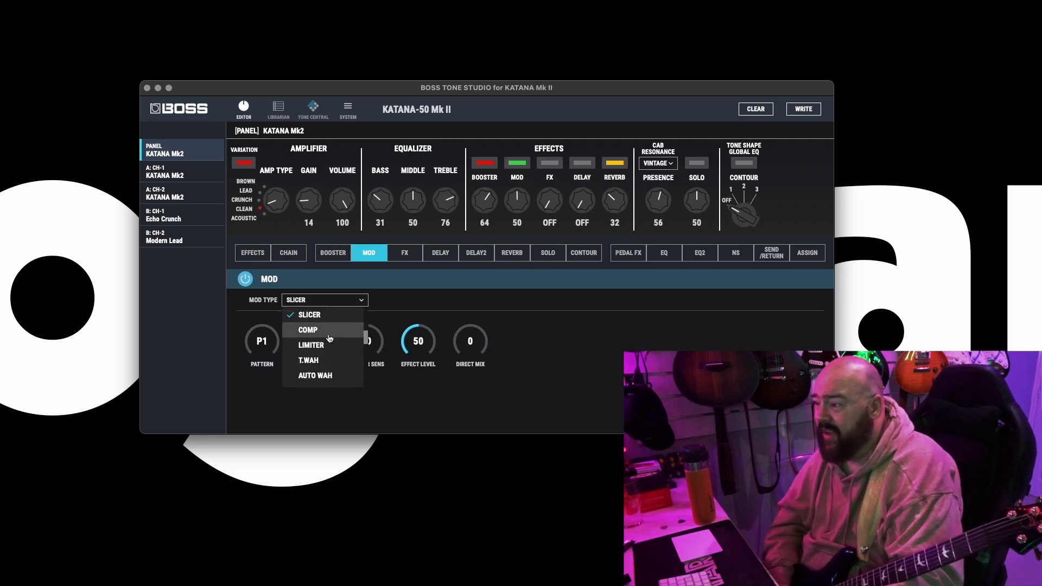
{"action": "left_click", "coordinate": [330, 376]}
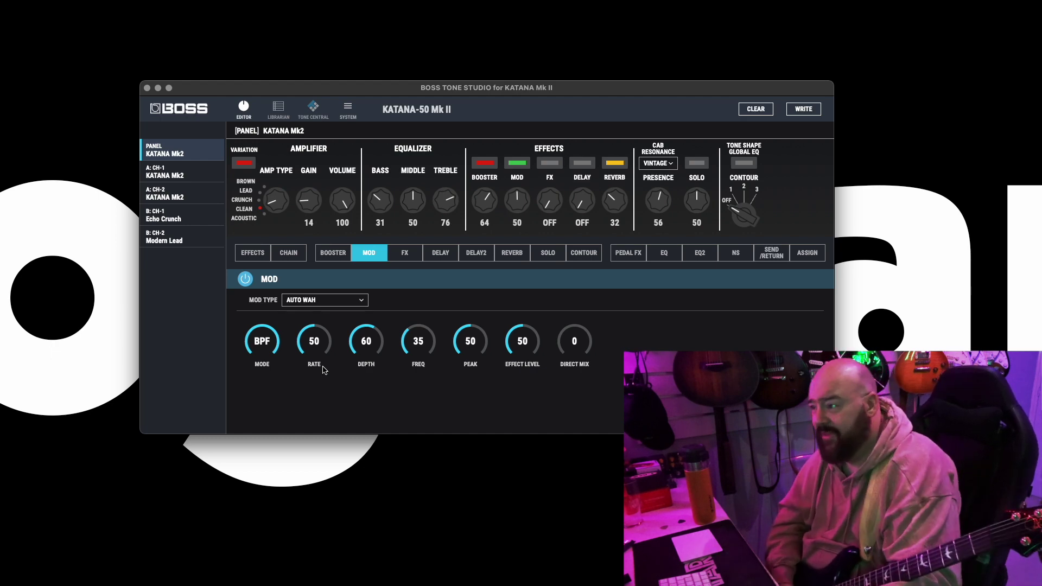
{"action": "left_click", "coordinate": [329, 300]}
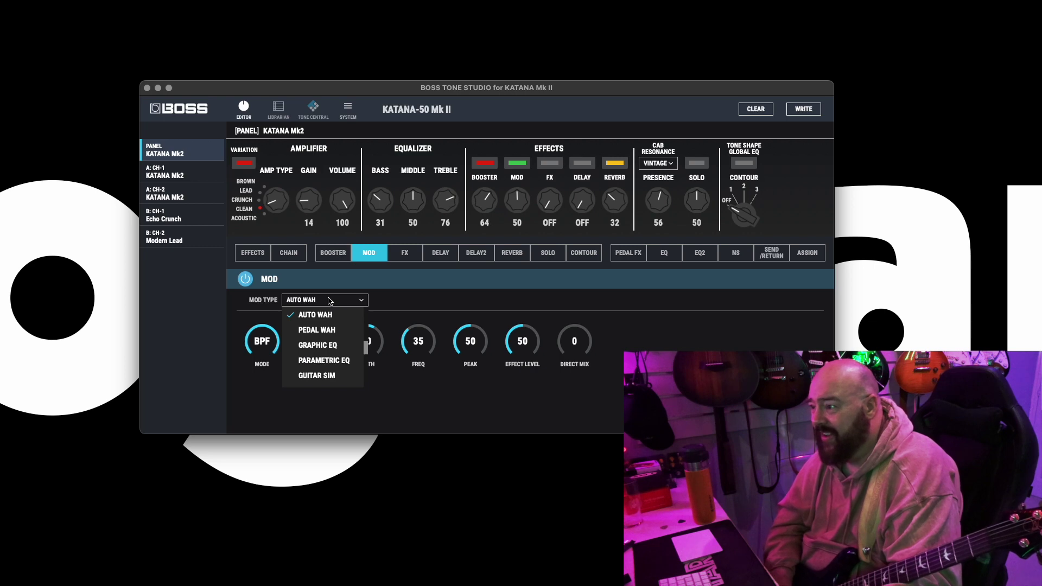
{"action": "scroll", "coordinate": [332, 355], "scroll_direction": "down", "scroll_amount": 2}
{"action": "scroll", "coordinate": [332, 354], "scroll_direction": "down", "scroll_amount": 3}
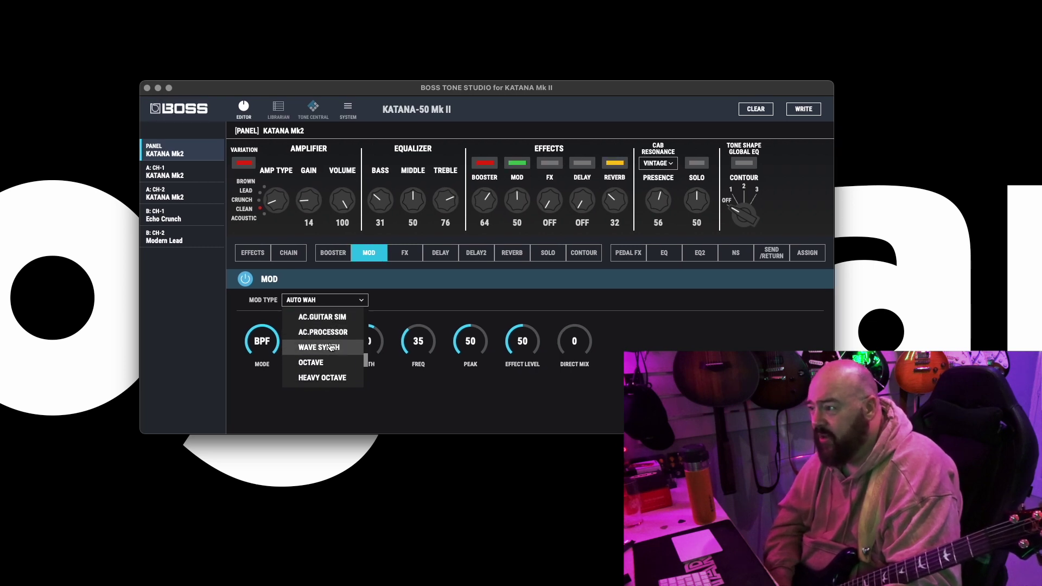
{"action": "left_click", "coordinate": [331, 347]}
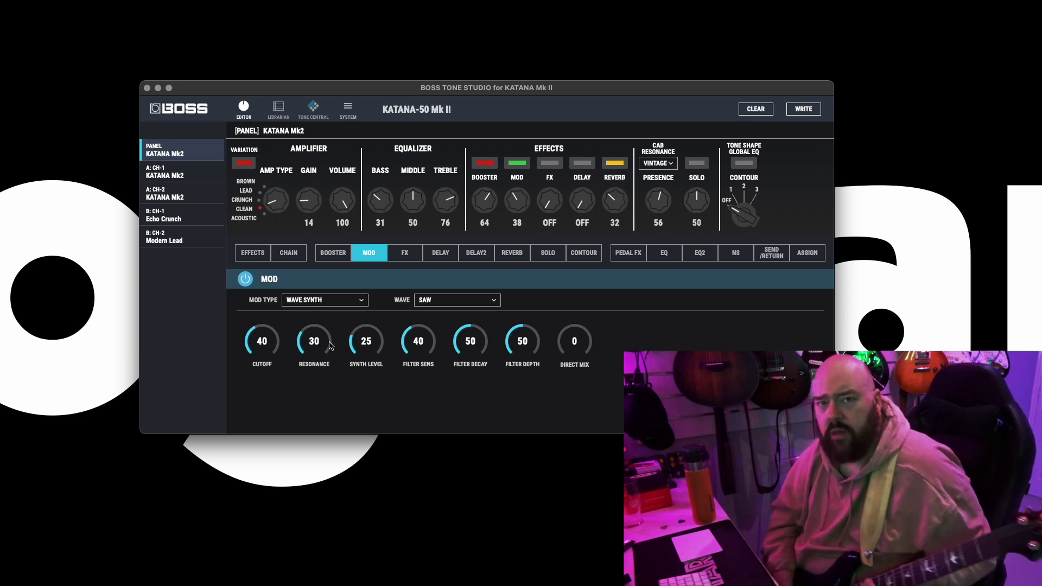
- Change the MOD type to Octave and from there to Pitch Shifter
{"action": "left_click", "coordinate": [350, 299]}
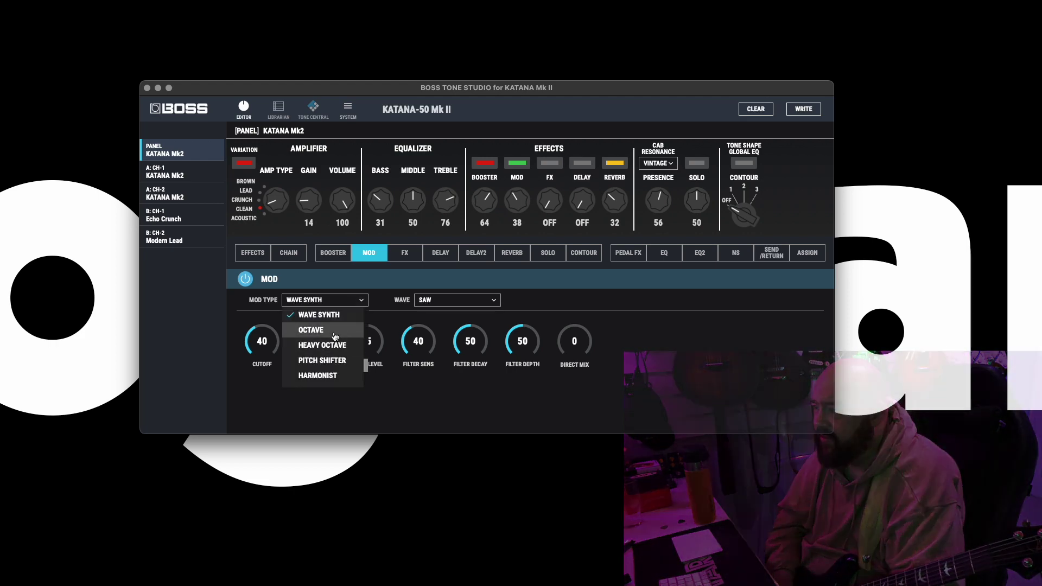
{"action": "left_click", "coordinate": [335, 337]}
{"action": "left_click", "coordinate": [335, 302]}
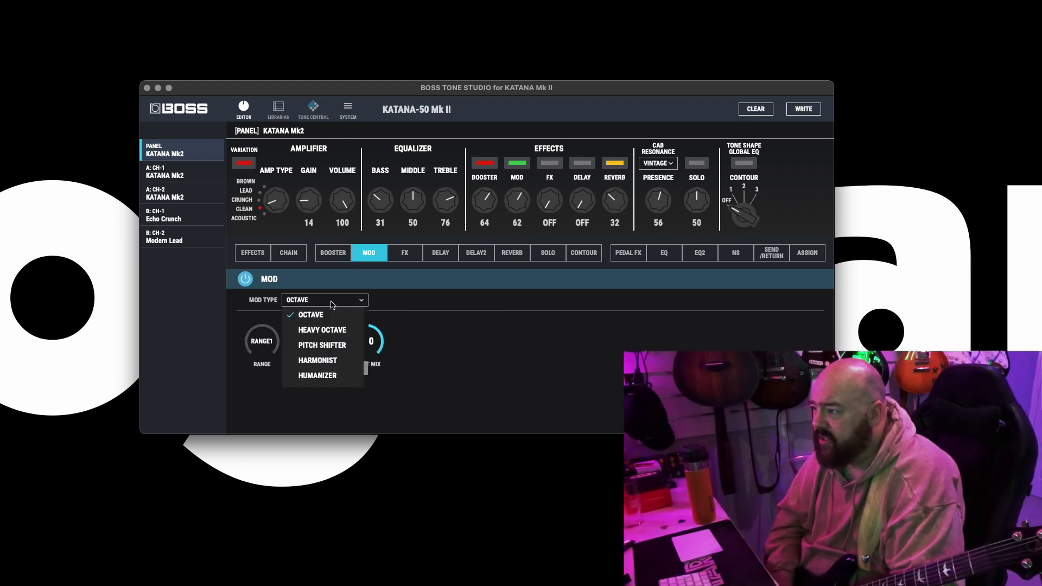
{"action": "left_click", "coordinate": [337, 345]}
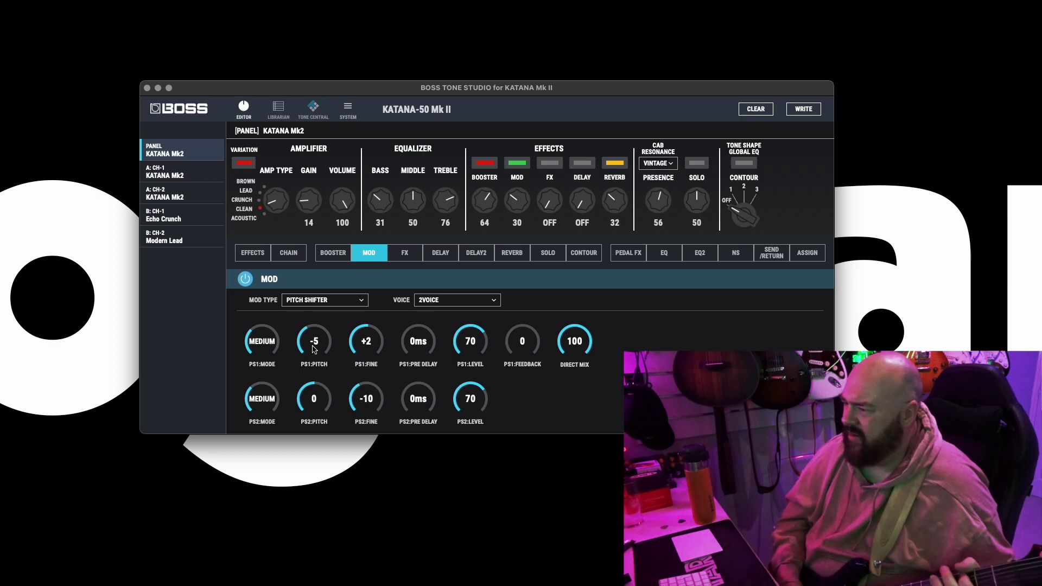
- Try the Pitch Shifter's PS2 pitch at +12, set it to -24, and switch the MOD effect off
{"action": "left_click_drag", "start_coordinate": [307, 409], "coordinate": [308, 405]}
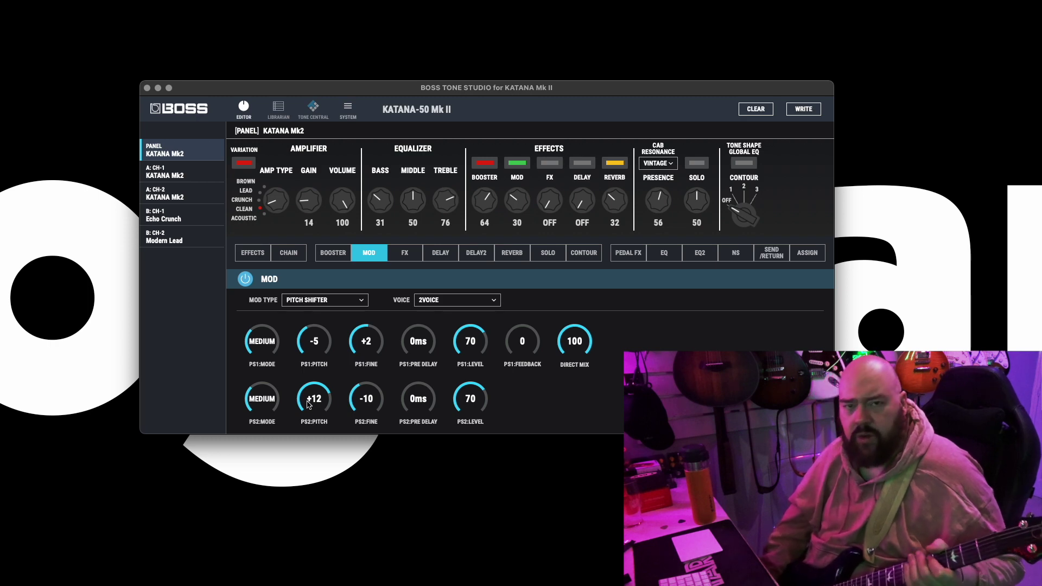
{"action": "left_click_drag", "start_coordinate": [308, 404], "coordinate": [308, 434]}
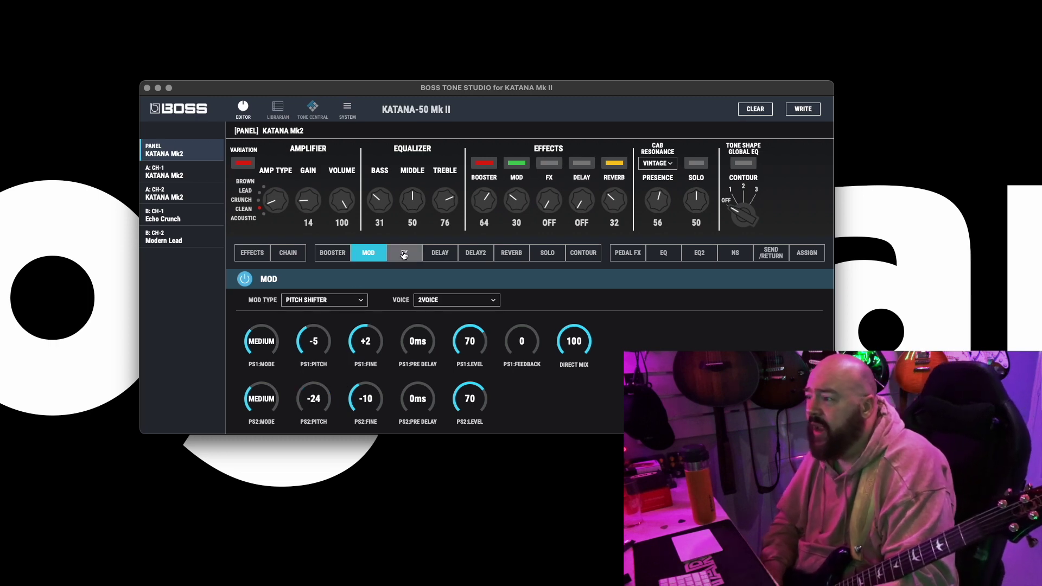
{"action": "left_click", "coordinate": [245, 279]}
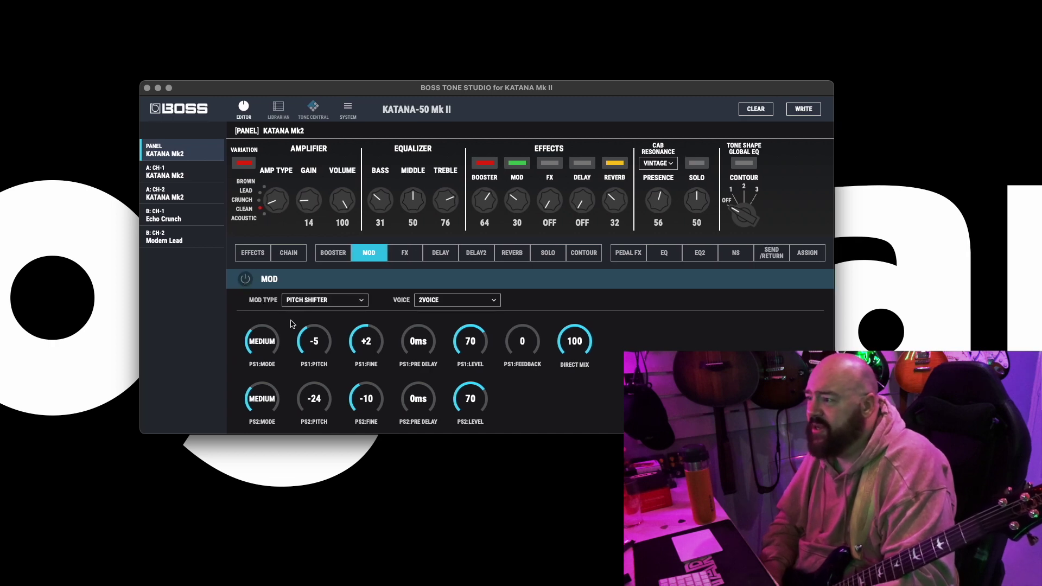
- Look through the FX effect types, set the FX type to Phaser 90E, and switch FX on and back off
{"action": "left_click", "coordinate": [405, 253]}
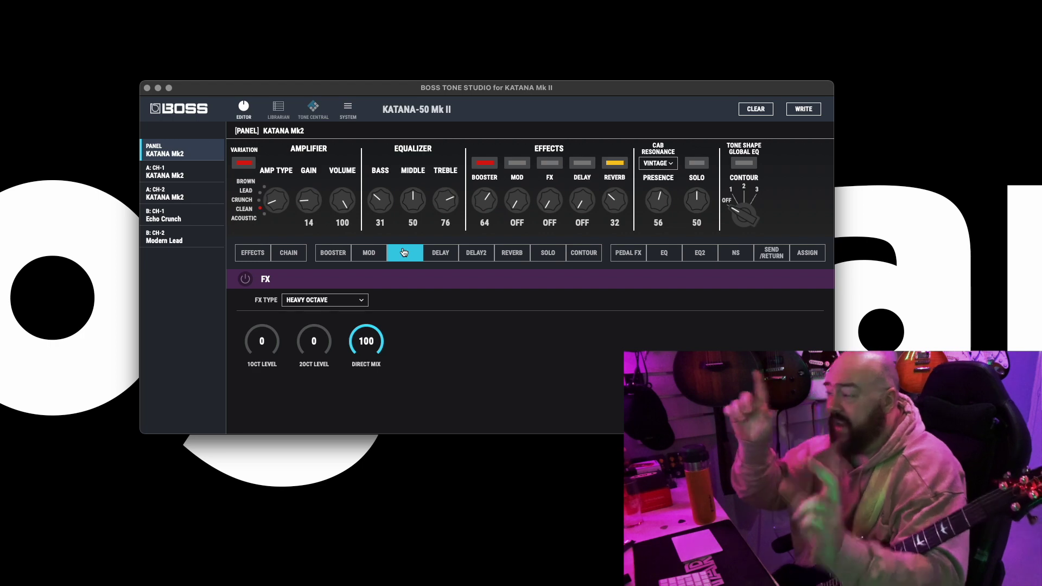
{"action": "left_click", "coordinate": [336, 303]}
{"action": "scroll", "coordinate": [328, 333], "scroll_direction": "down", "scroll_amount": 10}
{"action": "scroll", "coordinate": [328, 333], "scroll_direction": "up", "scroll_amount": 3}
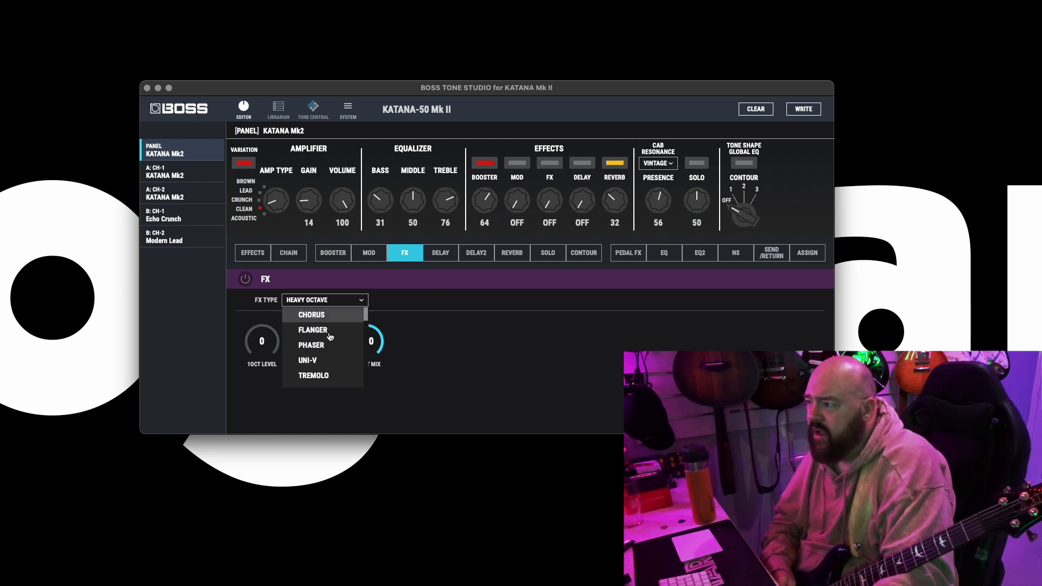
{"action": "scroll", "coordinate": [329, 358], "scroll_direction": "down", "scroll_amount": 1}
{"action": "scroll", "coordinate": [329, 358], "scroll_direction": "down", "scroll_amount": 2}
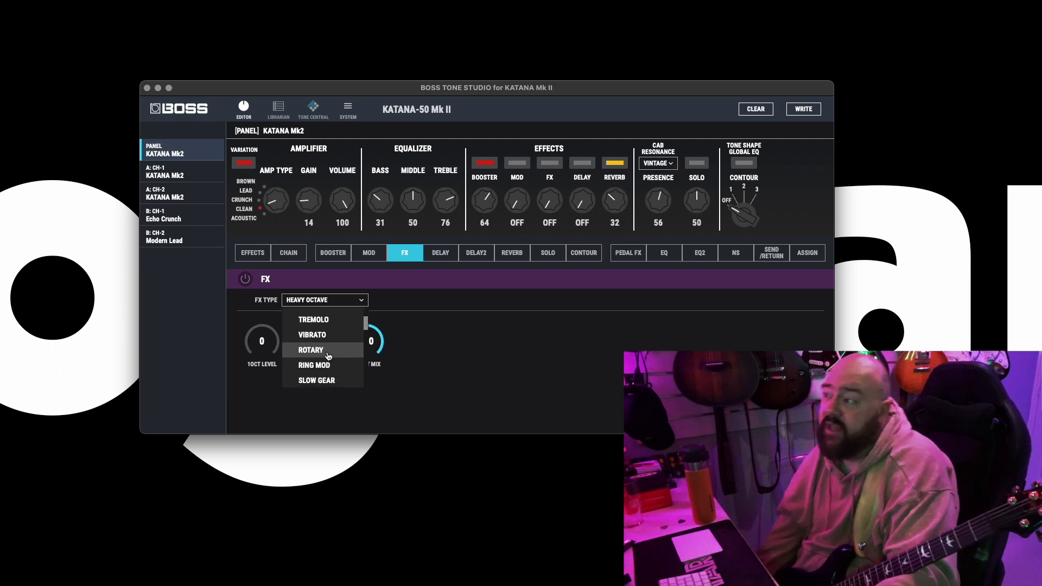
{"action": "scroll", "coordinate": [329, 356], "scroll_direction": "down", "scroll_amount": 1}
{"action": "scroll", "coordinate": [329, 356], "scroll_direction": "down", "scroll_amount": 5}
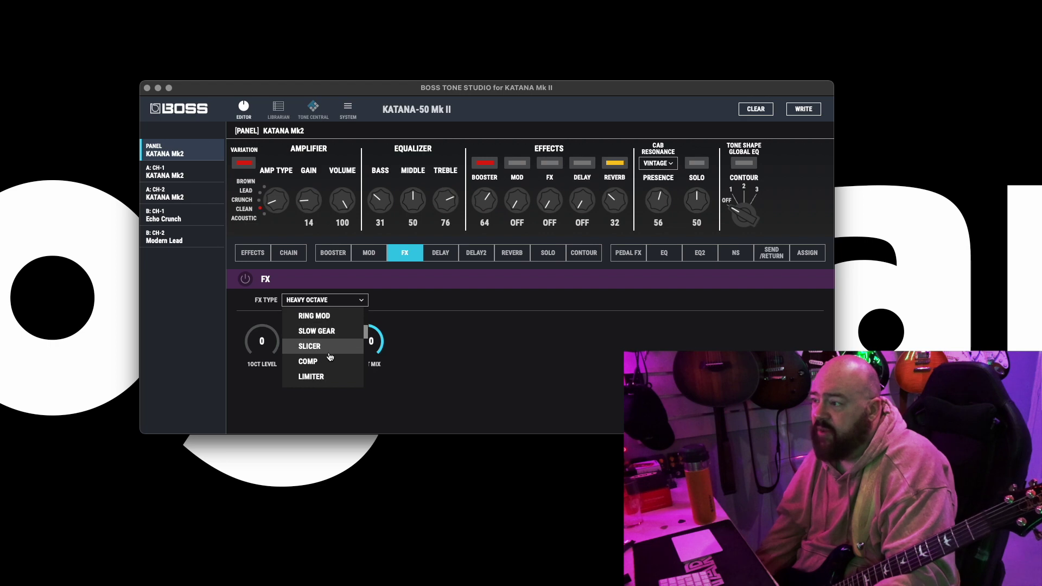
{"action": "scroll", "coordinate": [330, 357], "scroll_direction": "down", "scroll_amount": 5}
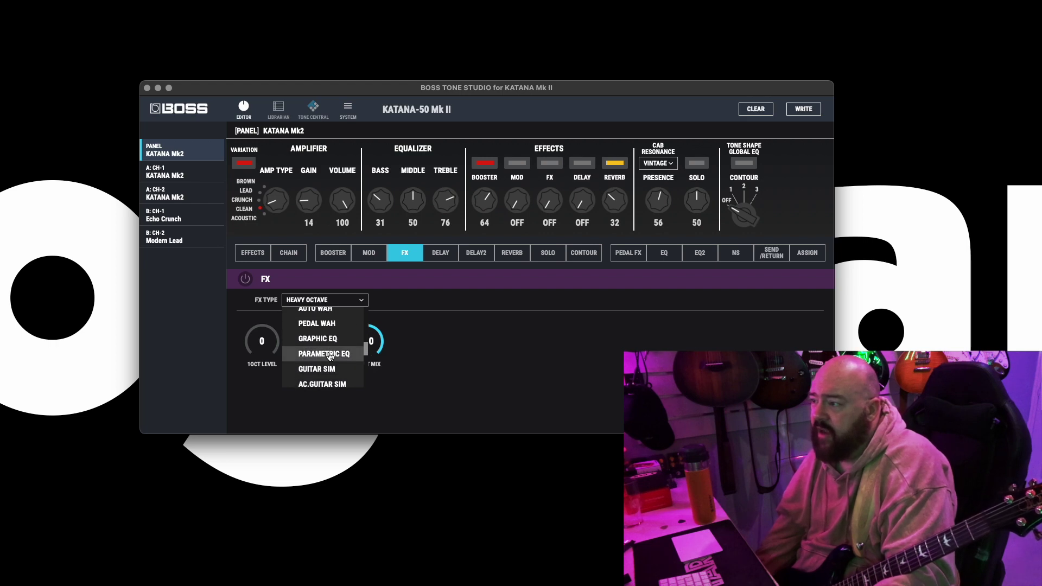
{"action": "scroll", "coordinate": [330, 357], "scroll_direction": "down", "scroll_amount": 4}
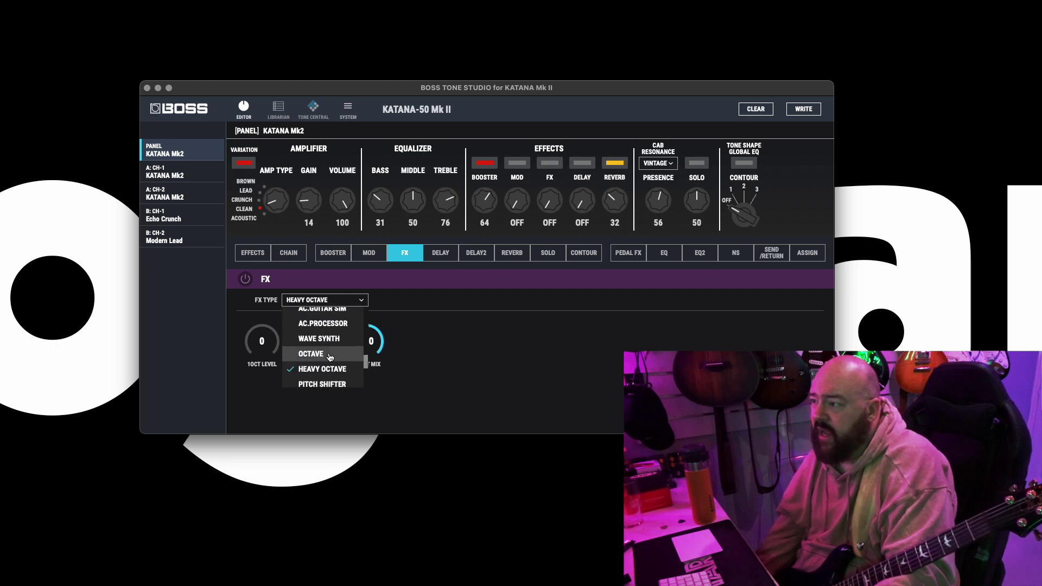
{"action": "scroll", "coordinate": [330, 357], "scroll_direction": "down", "scroll_amount": 1}
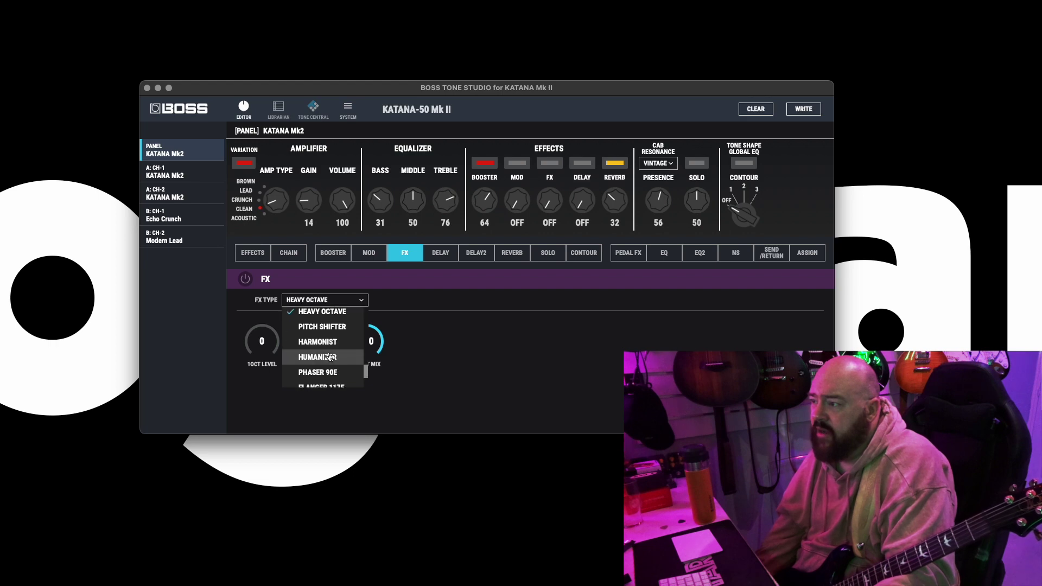
{"action": "scroll", "coordinate": [330, 357], "scroll_direction": "down", "scroll_amount": 3}
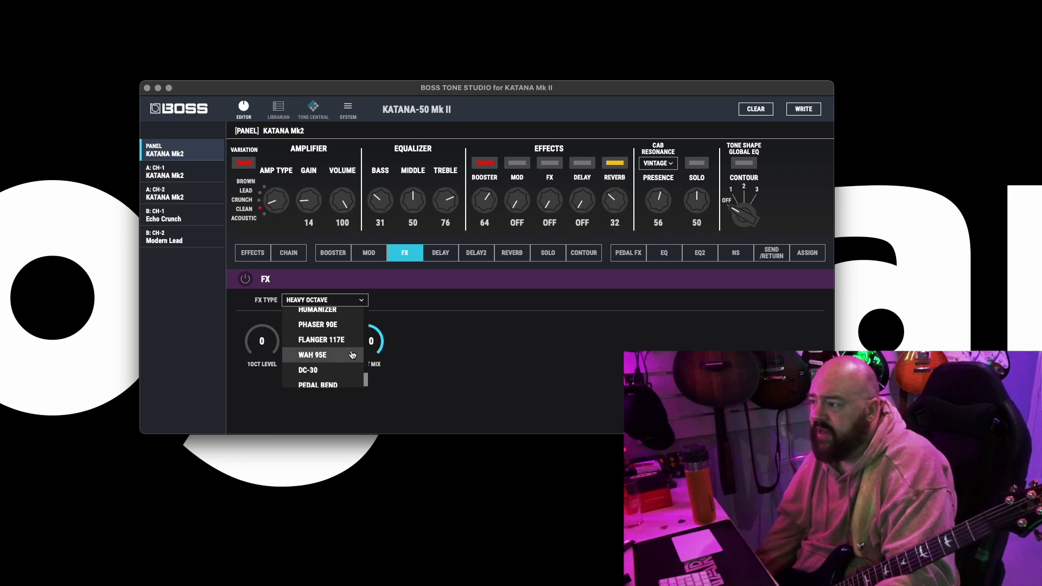
{"action": "left_click", "coordinate": [336, 325]}
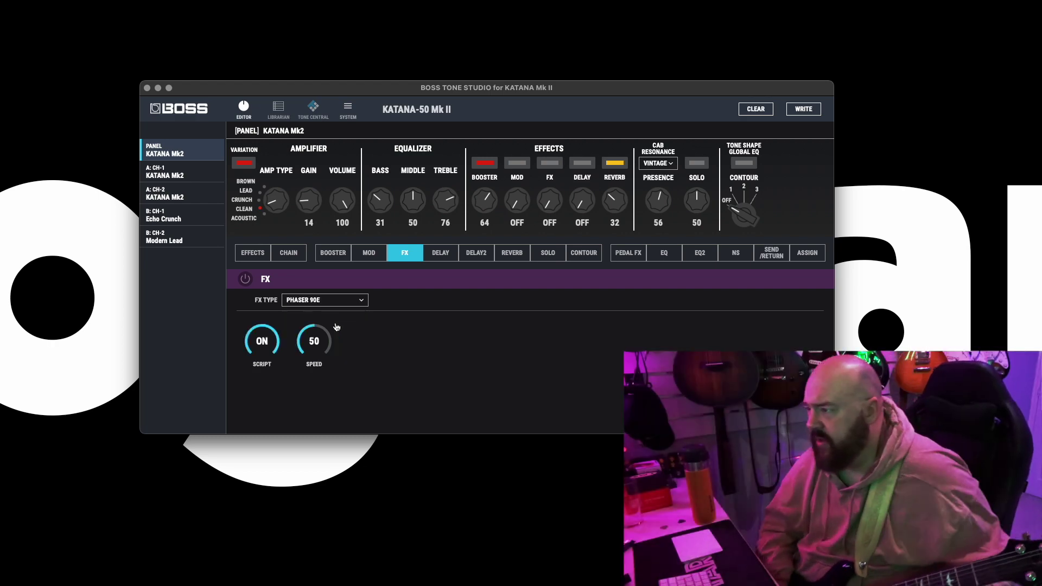
{"action": "left_click", "coordinate": [246, 279]}
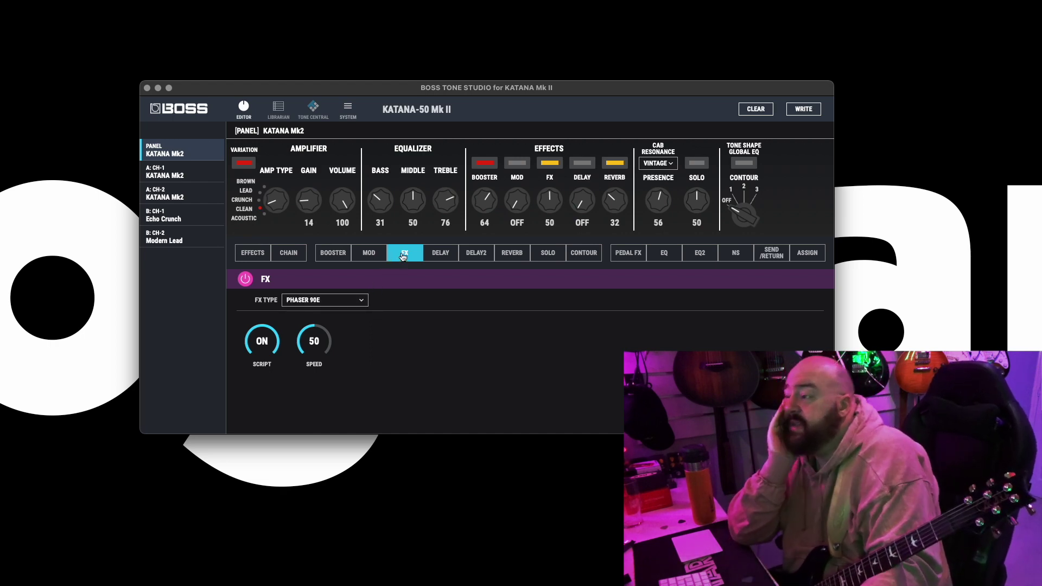
{"action": "left_click", "coordinate": [245, 279]}
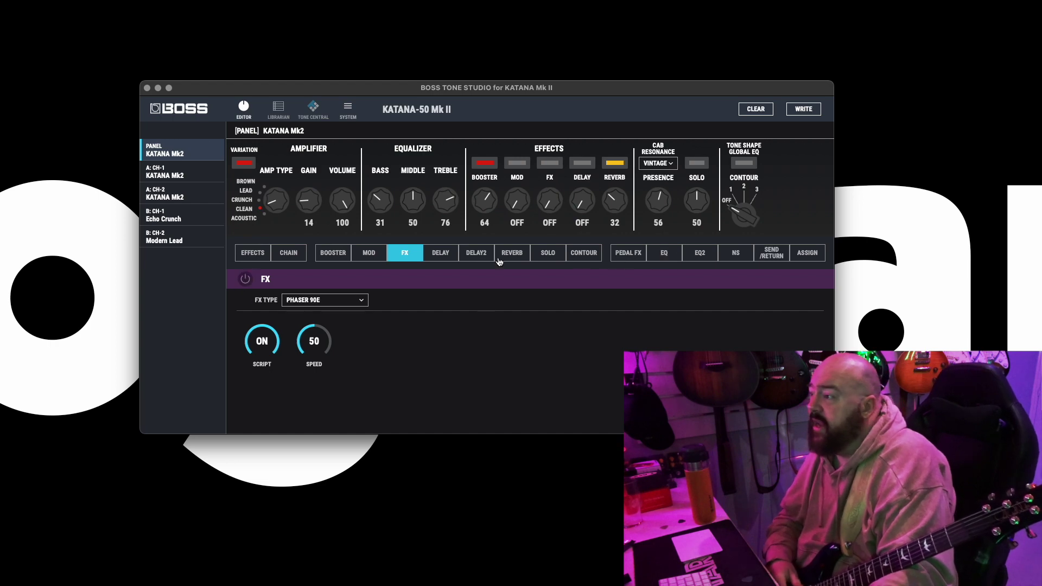
- Look through the available delay types without changing the selection, and view the Delay2 settings
{"action": "left_click", "coordinate": [449, 252]}
{"action": "left_click", "coordinate": [322, 305]}
{"action": "scroll", "coordinate": [323, 331], "scroll_direction": "down", "scroll_amount": 3}
{"action": "scroll", "coordinate": [325, 332], "scroll_direction": "up", "scroll_amount": 3}
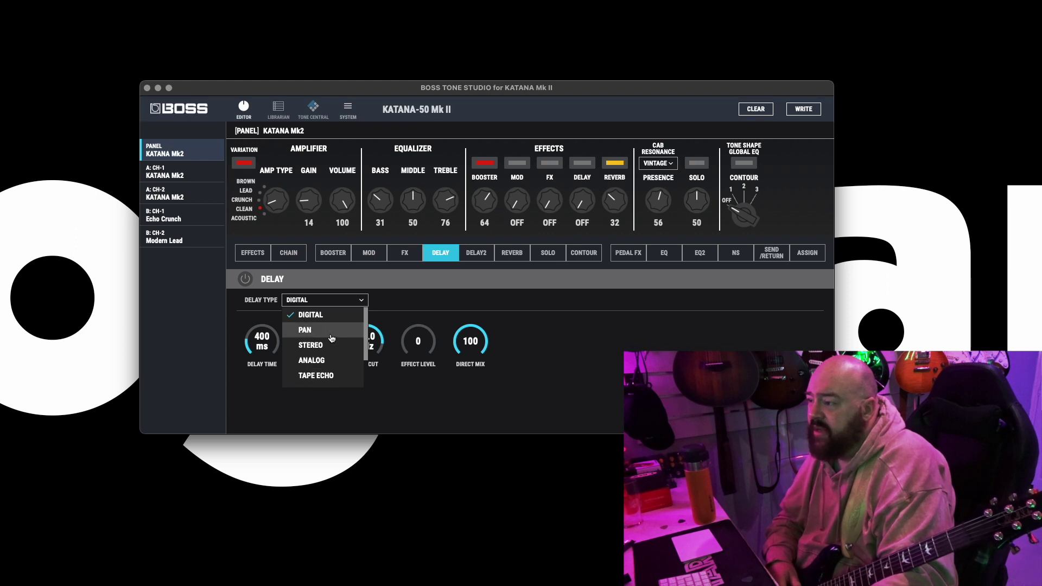
{"action": "scroll", "coordinate": [332, 362], "scroll_direction": "down", "scroll_amount": 3}
{"action": "scroll", "coordinate": [332, 364], "scroll_direction": "up", "scroll_amount": 3}
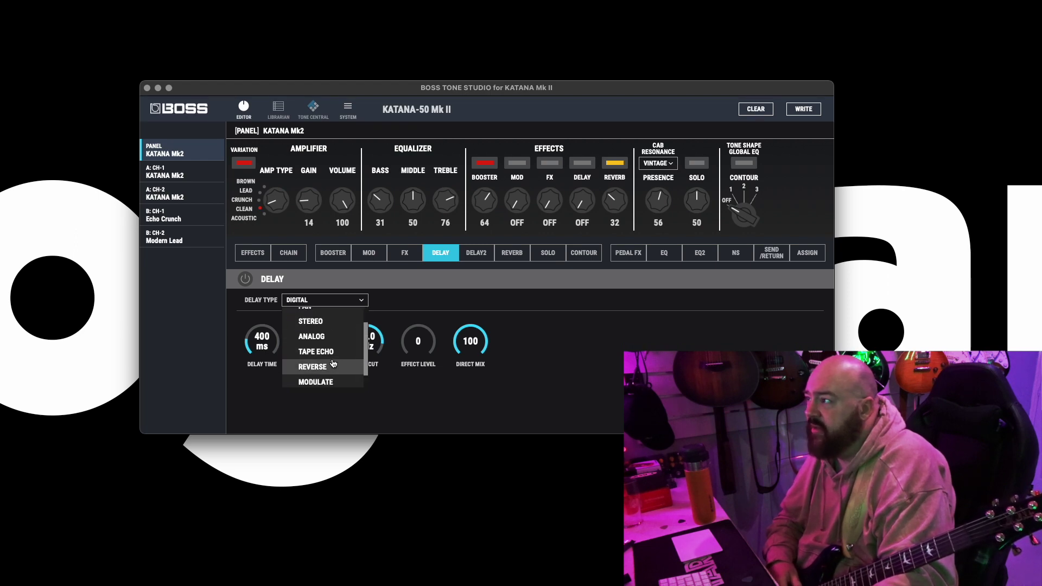
{"action": "left_click", "coordinate": [475, 255]}
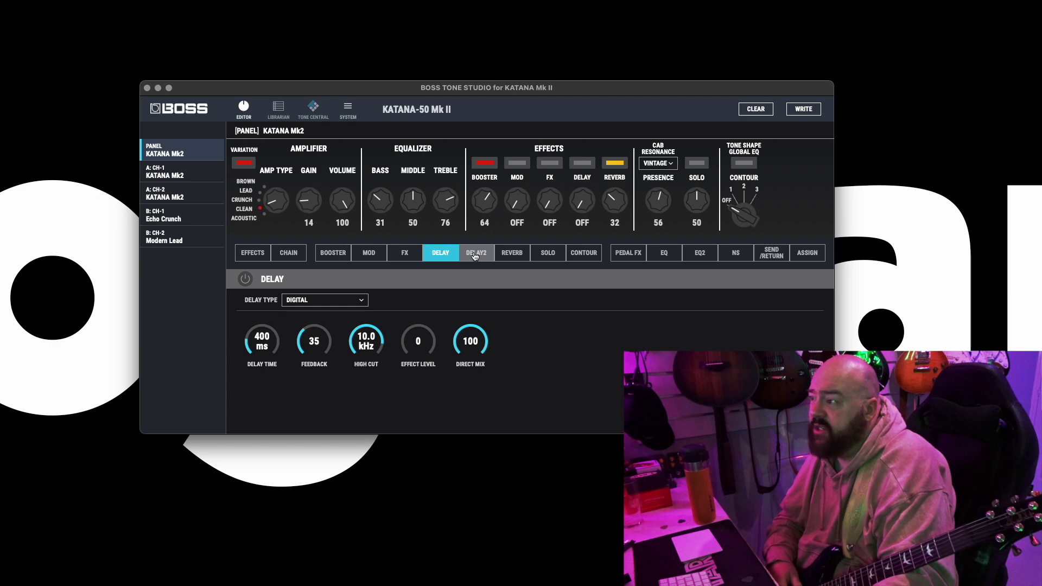
{"action": "left_click", "coordinate": [475, 255]}
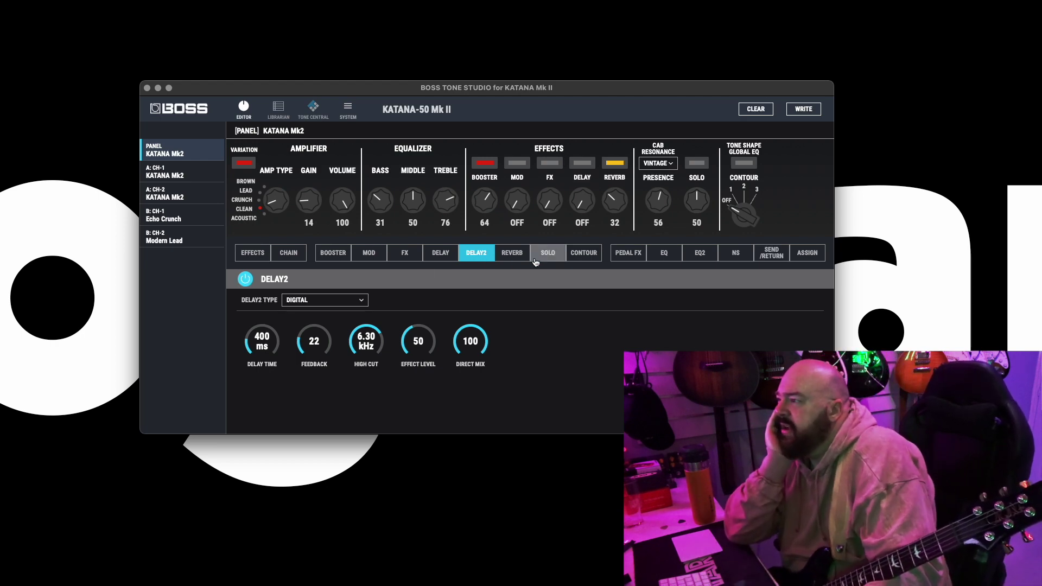
- View the reverb settings and the available reverb types, keeping the current selection
{"action": "left_click", "coordinate": [507, 258]}
{"action": "left_click", "coordinate": [299, 304]}
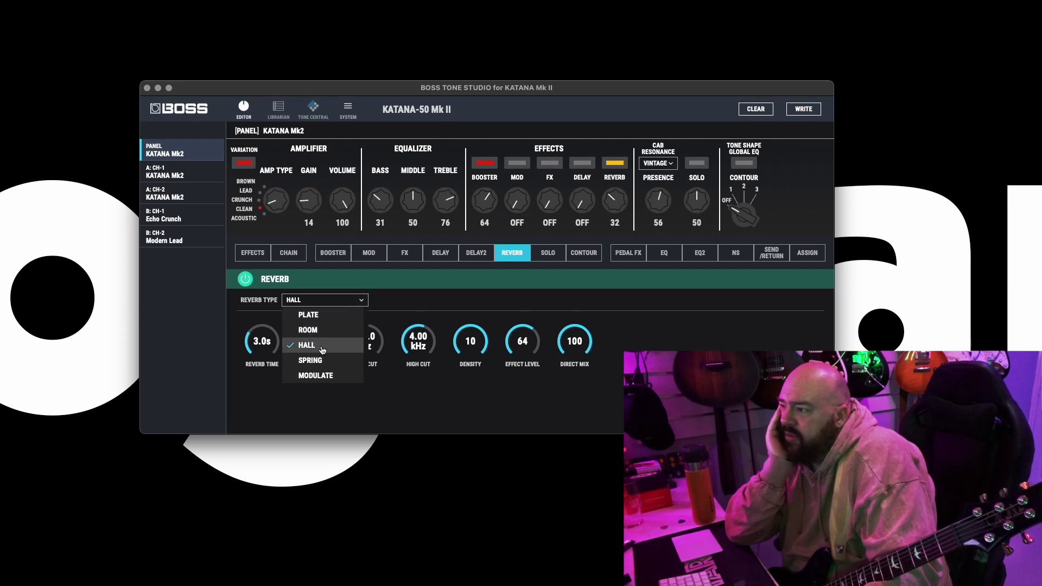
{"action": "left_click", "coordinate": [546, 259]}
- Switch the solo effect on and back off in its settings, and view the cab resonance options
{"action": "left_click", "coordinate": [546, 258]}
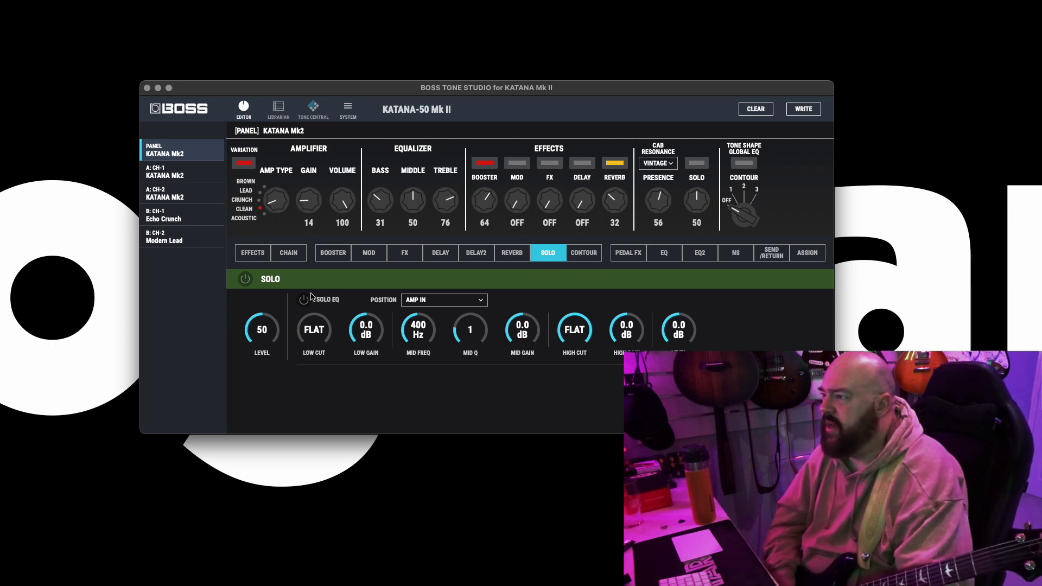
{"action": "left_click", "coordinate": [243, 280]}
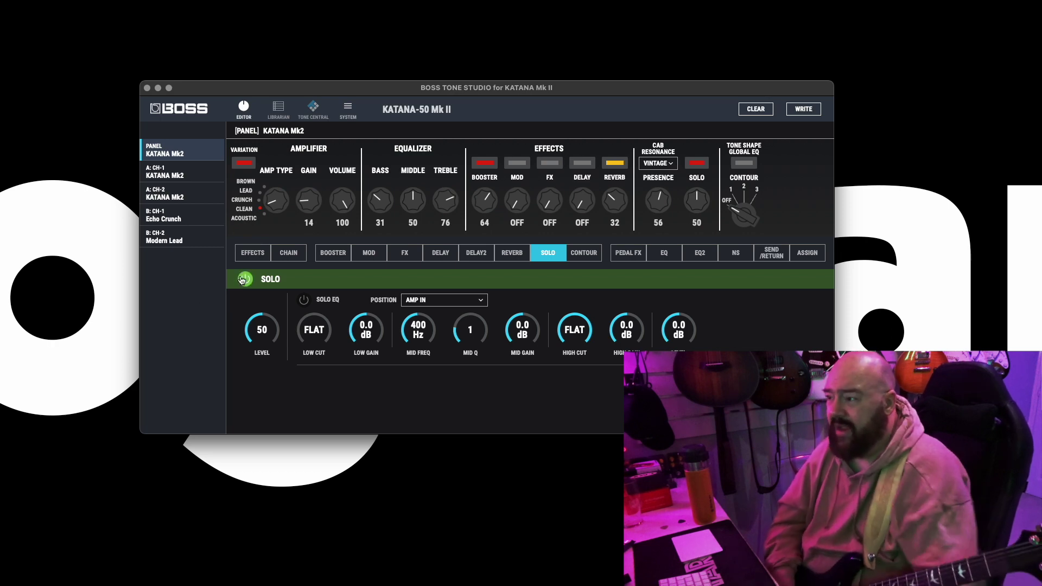
{"action": "left_click", "coordinate": [243, 279]}
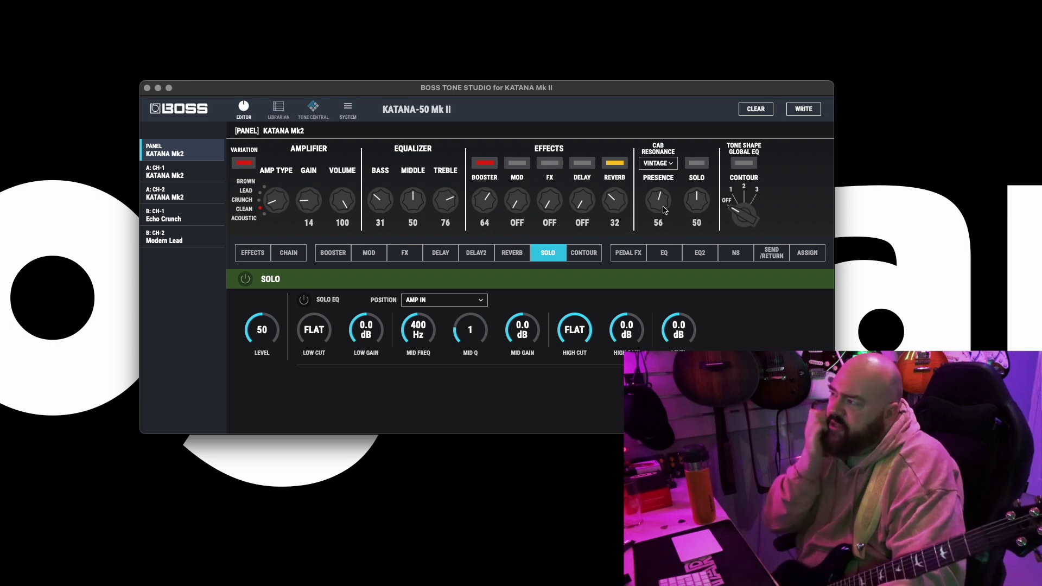
{"action": "left_click", "coordinate": [664, 164]}
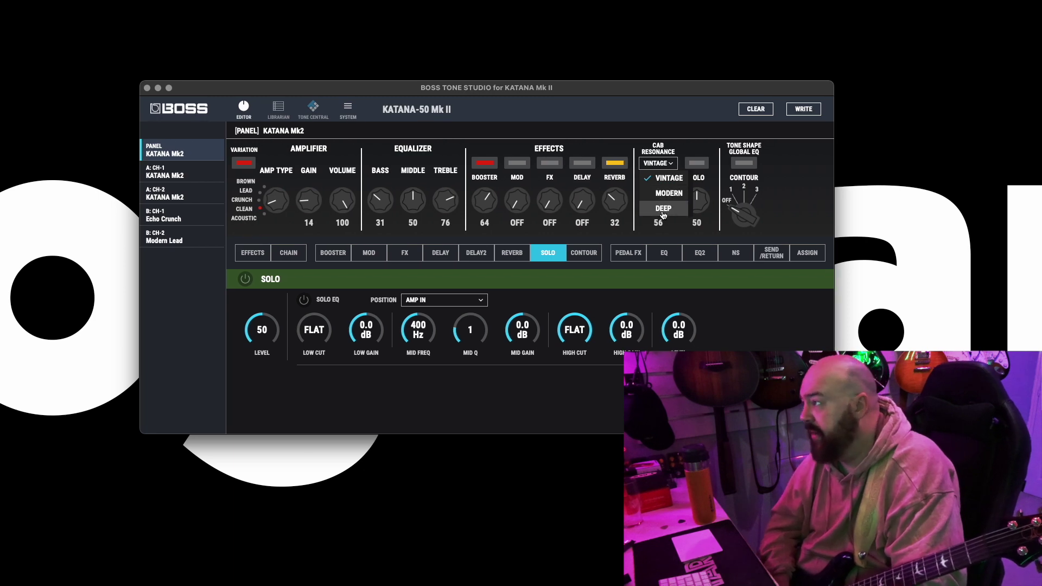
{"action": "left_click", "coordinate": [700, 125]}
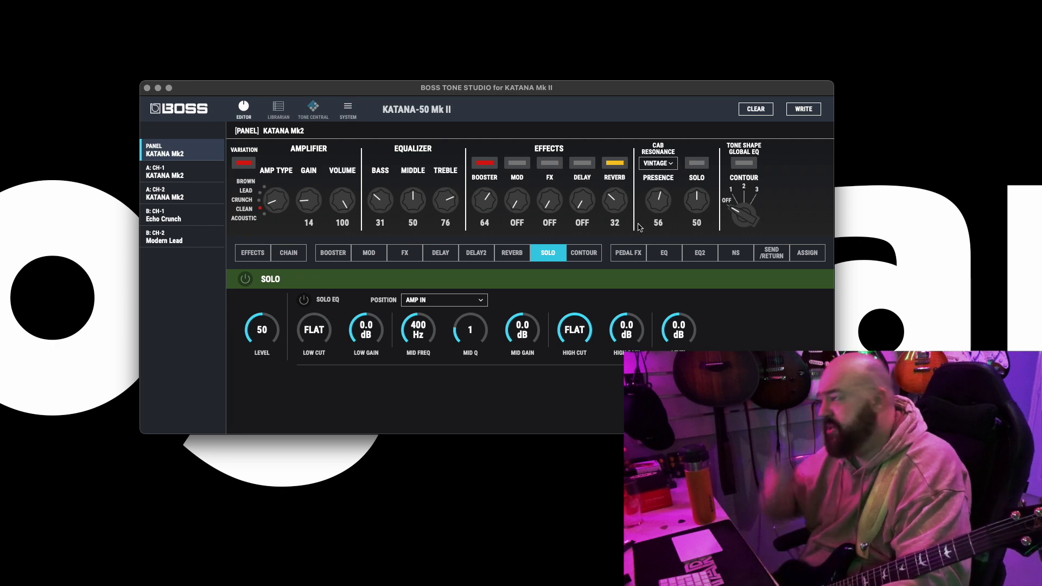
- View the Pedal FX settings, looking through the FX types and the pedal wah types
{"action": "left_click", "coordinate": [625, 255]}
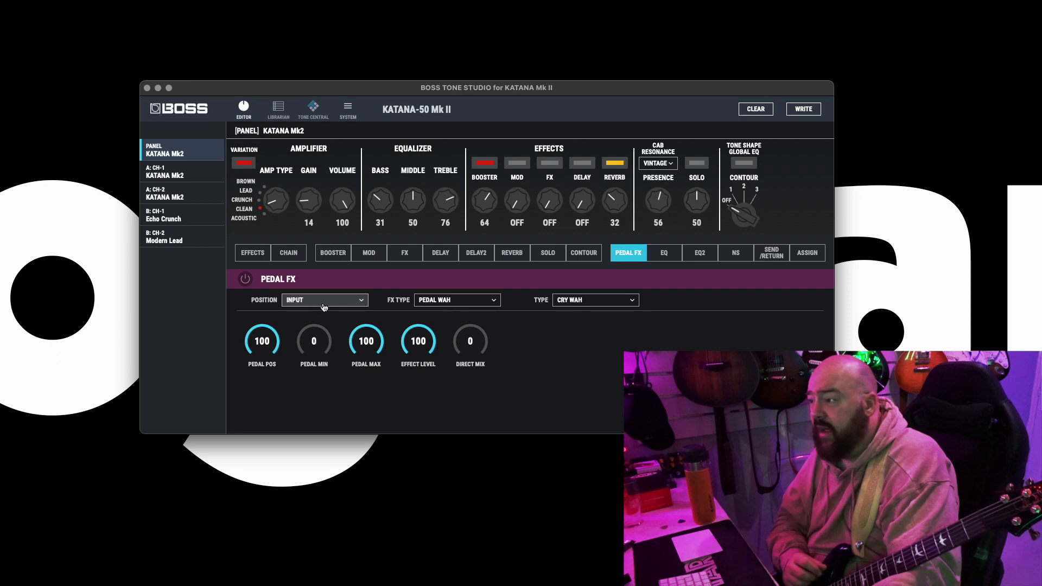
{"action": "left_click", "coordinate": [459, 304]}
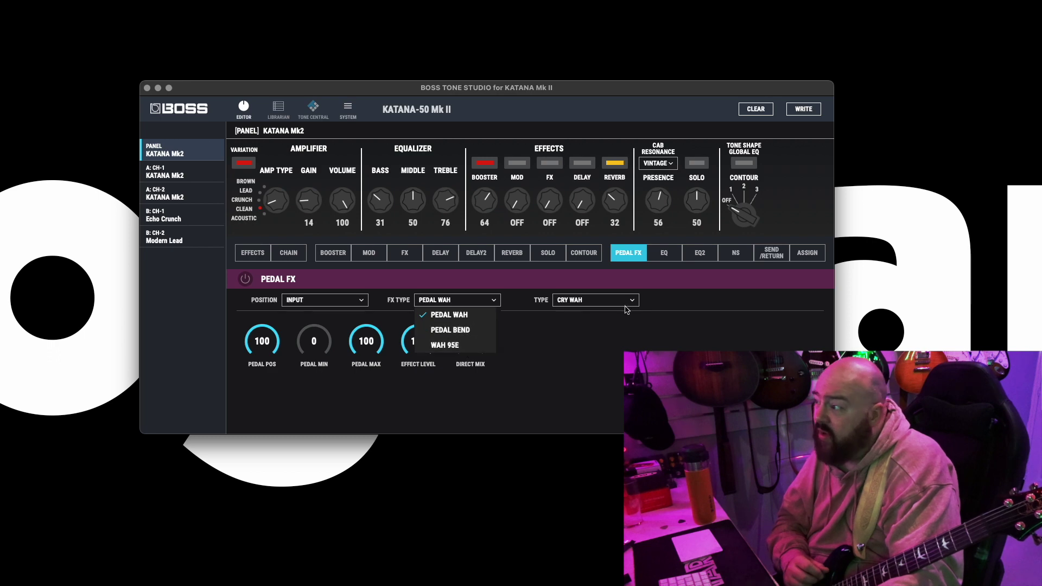
{"action": "left_click", "coordinate": [600, 303]}
{"action": "scroll", "coordinate": [597, 329], "scroll_direction": "down", "scroll_amount": 1}
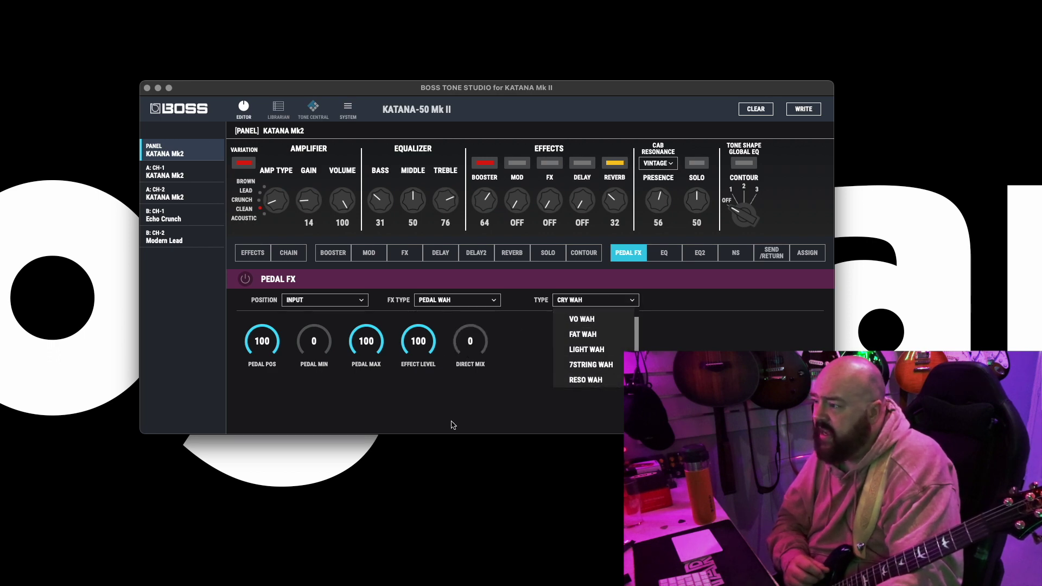
- Close the wah type list and view the settings of both equalizers, EQ and EQ2
{"action": "left_click", "coordinate": [400, 384]}
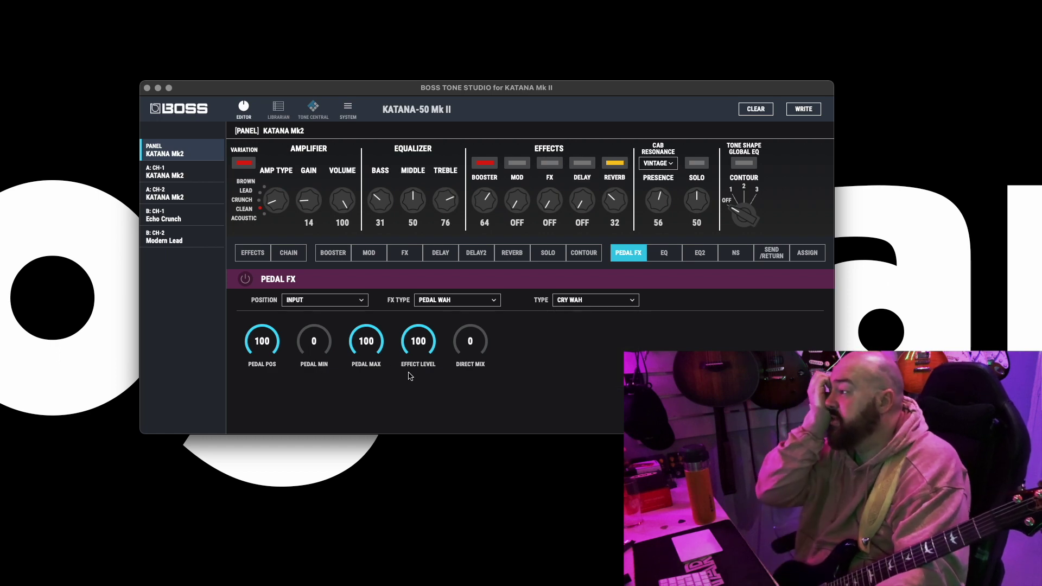
{"action": "left_click", "coordinate": [670, 254]}
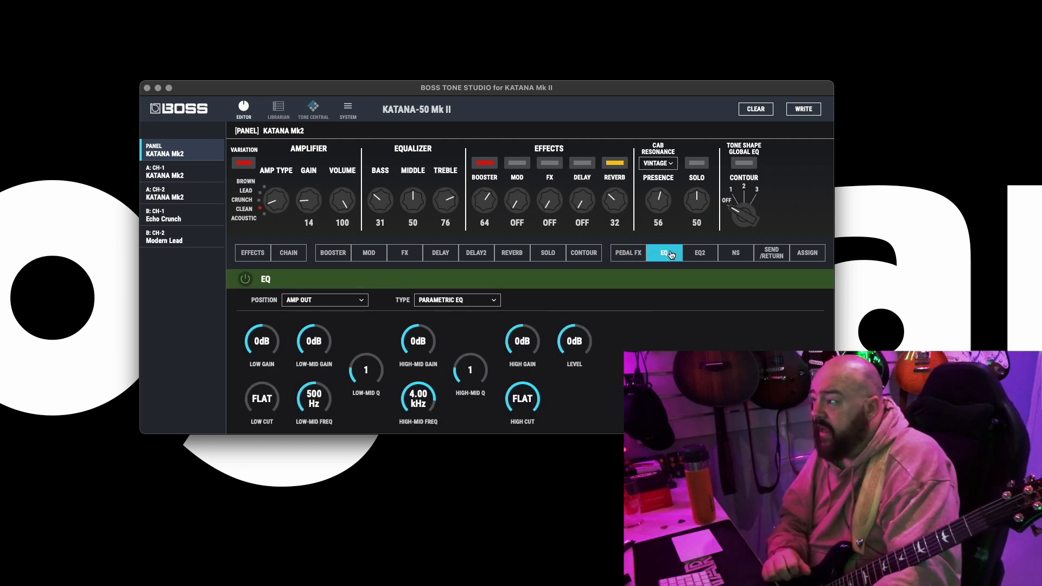
{"action": "left_click", "coordinate": [700, 254]}
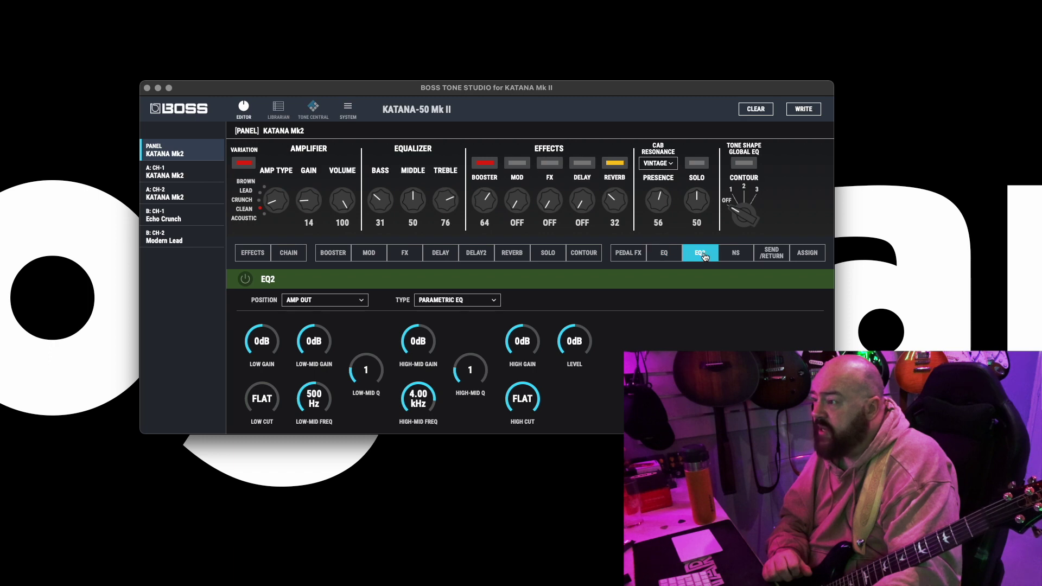
- Set the amp type to Brown and switch on the noise suppressor in its settings
{"action": "left_click", "coordinate": [736, 254]}
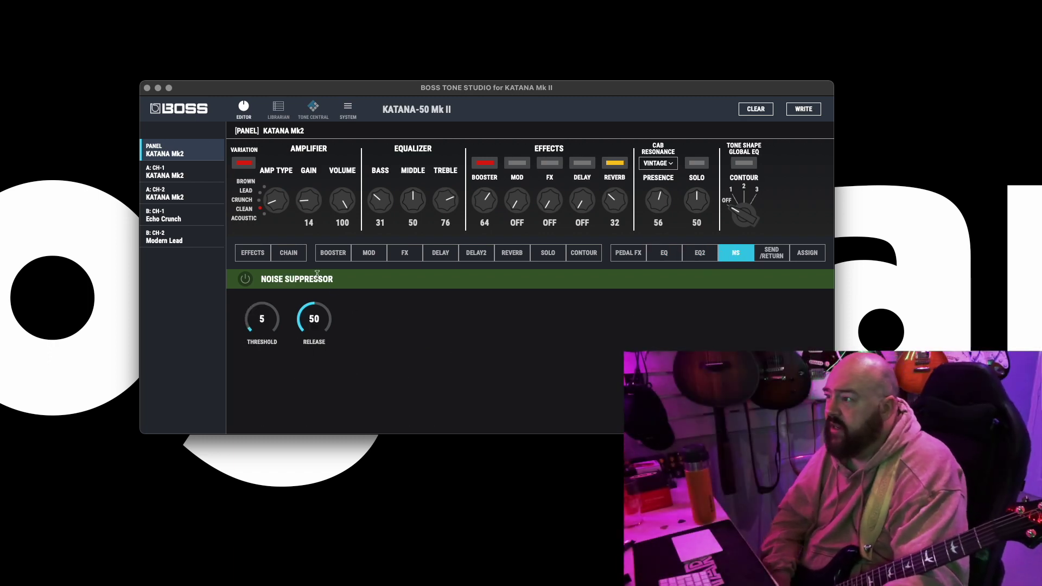
{"action": "left_click_drag", "start_coordinate": [274, 204], "coordinate": [273, 195]}
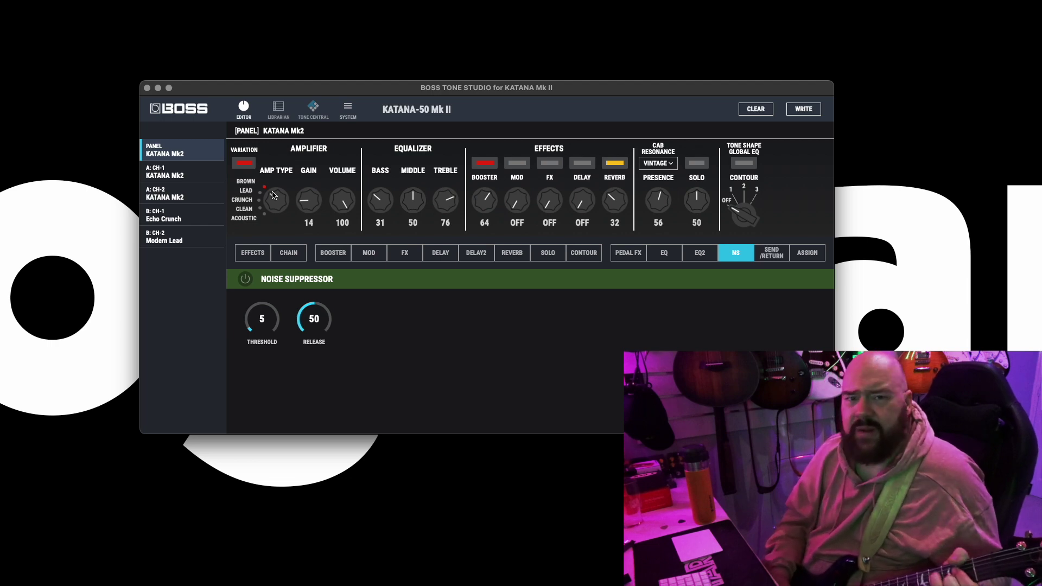
{"action": "left_click", "coordinate": [245, 280]}
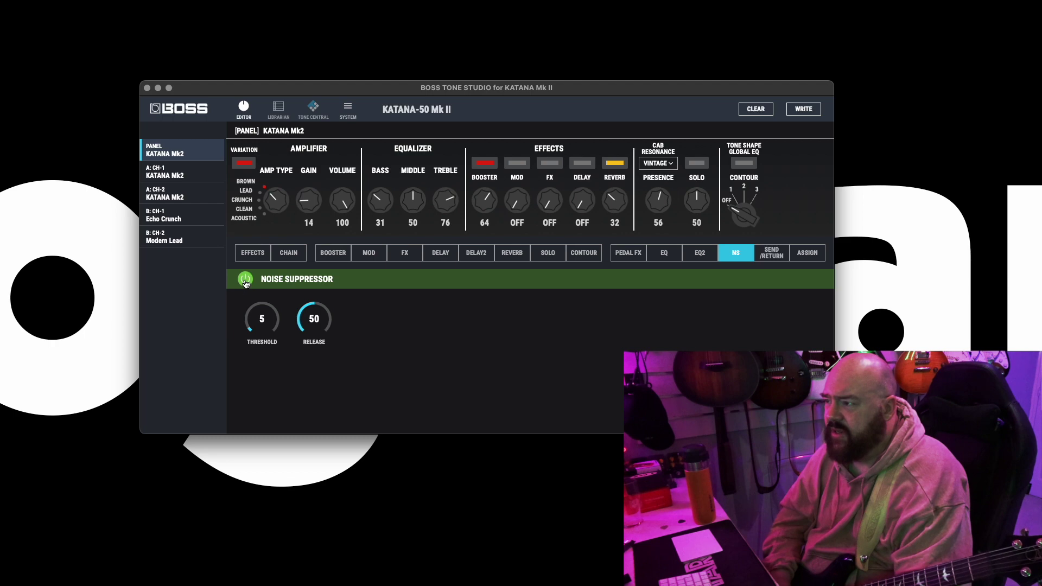
- Set the noise suppressor's threshold to 50, and toggle the suppressor to compare the sound
{"action": "scroll", "coordinate": [262, 324], "scroll_direction": "up", "scroll_amount": 6}
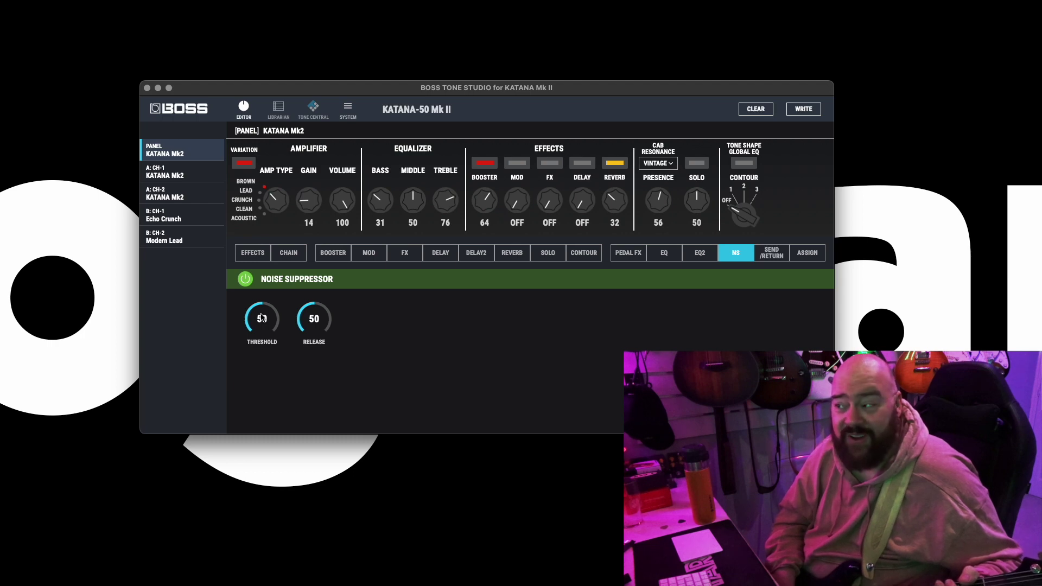
{"action": "left_click_drag", "start_coordinate": [262, 319], "coordinate": [261, 321]}
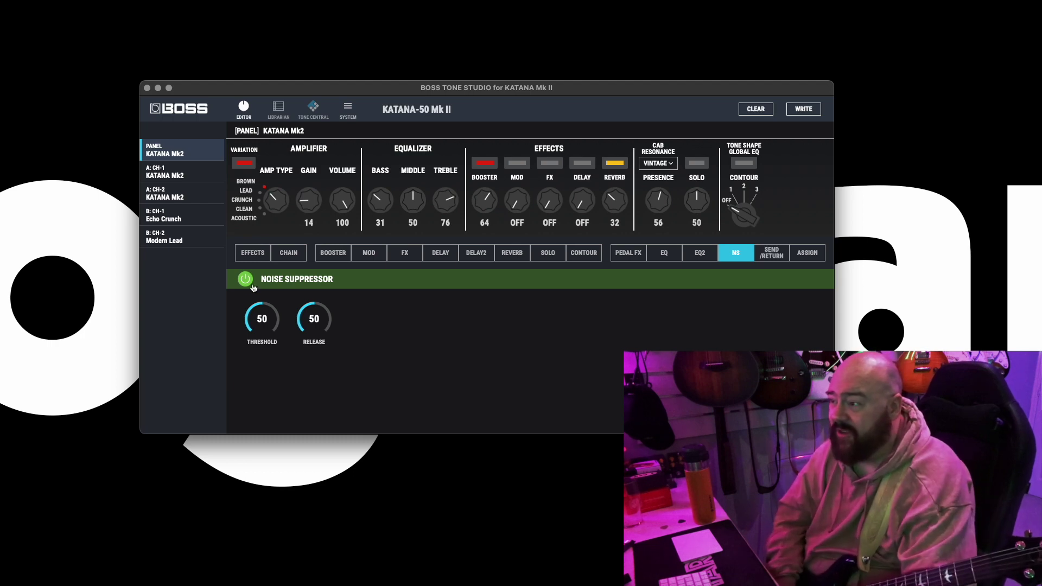
{"action": "left_click", "coordinate": [246, 280]}
{"action": "left_click", "coordinate": [246, 280]}
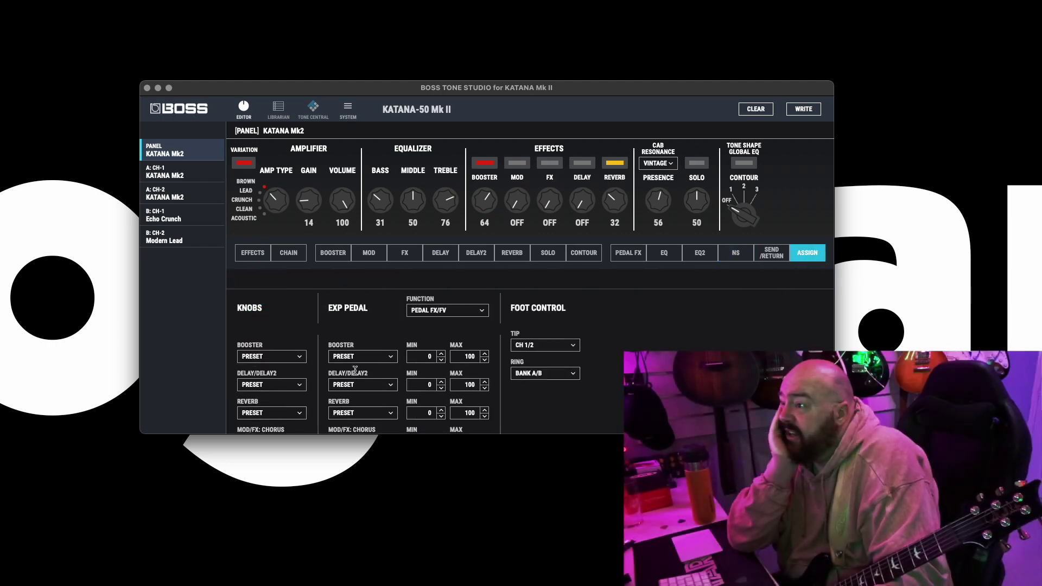
- Look over the knob, expression pedal and foot control assignments, and view the livesets in the Librarian
{"action": "scroll", "coordinate": [355, 370], "scroll_direction": "down", "scroll_amount": 1}
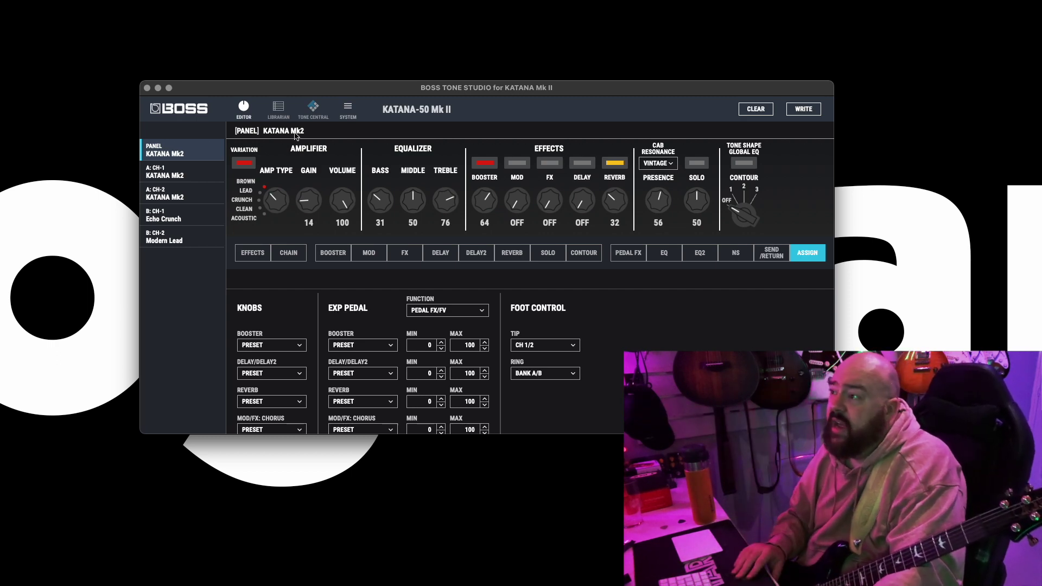
{"action": "left_click", "coordinate": [278, 113]}
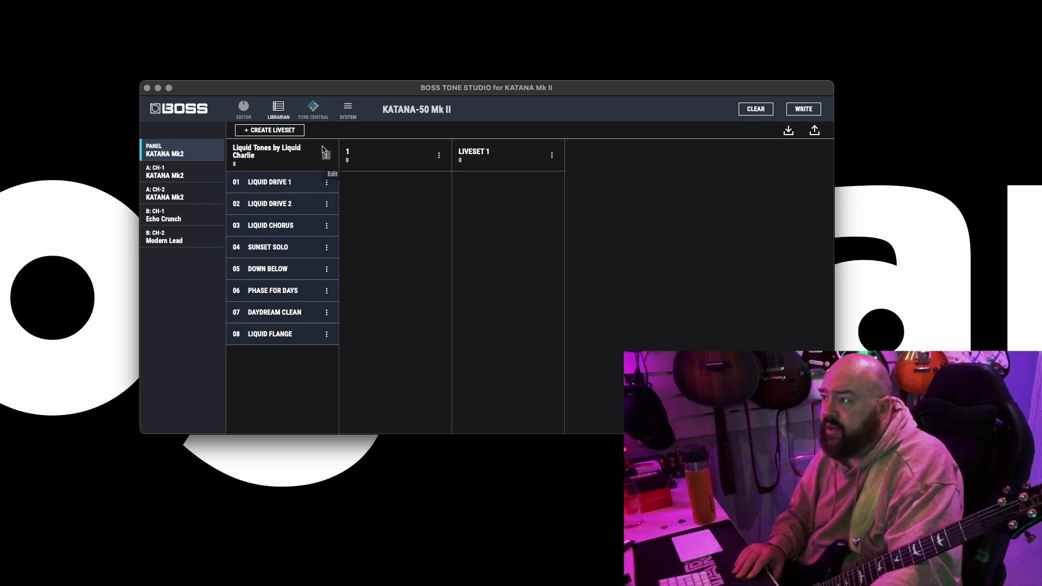
- Browse the livesets offered in Tone Central through KATANA MkII Creative FX Tones, returning to the first collection in the list
{"action": "left_click", "coordinate": [314, 111]}
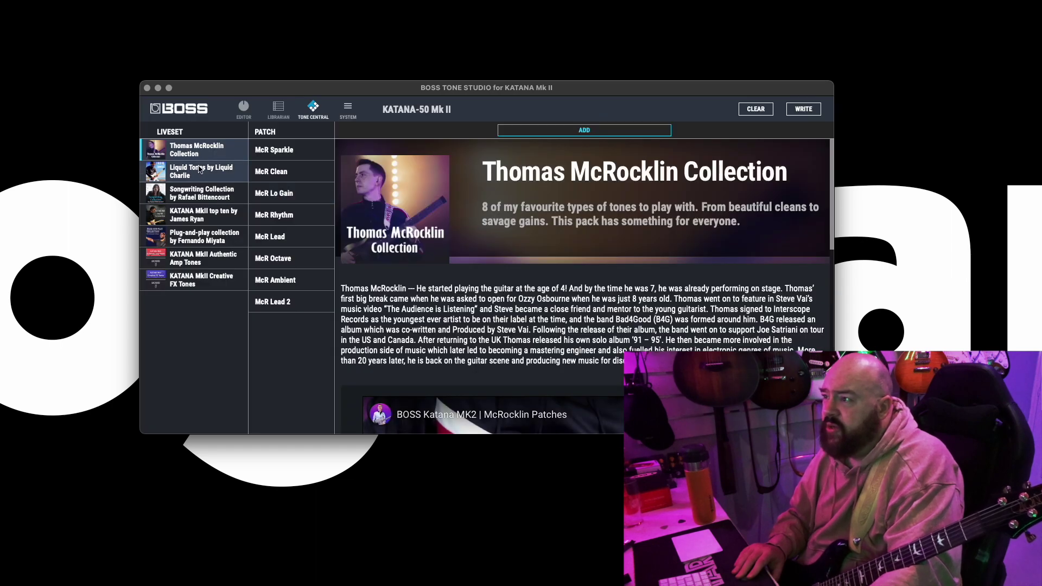
{"action": "left_click", "coordinate": [200, 172]}
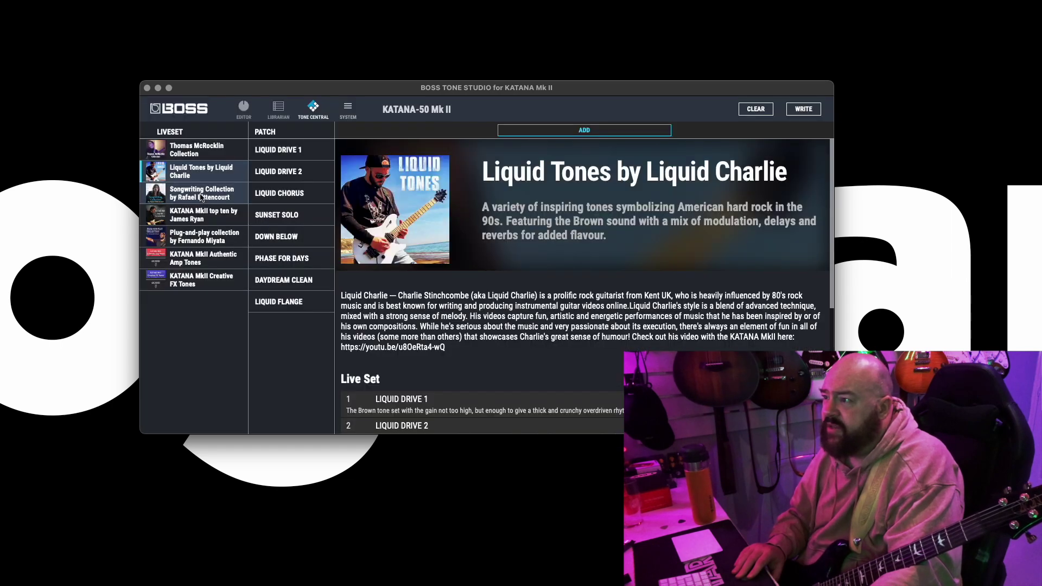
{"action": "left_click", "coordinate": [202, 196]}
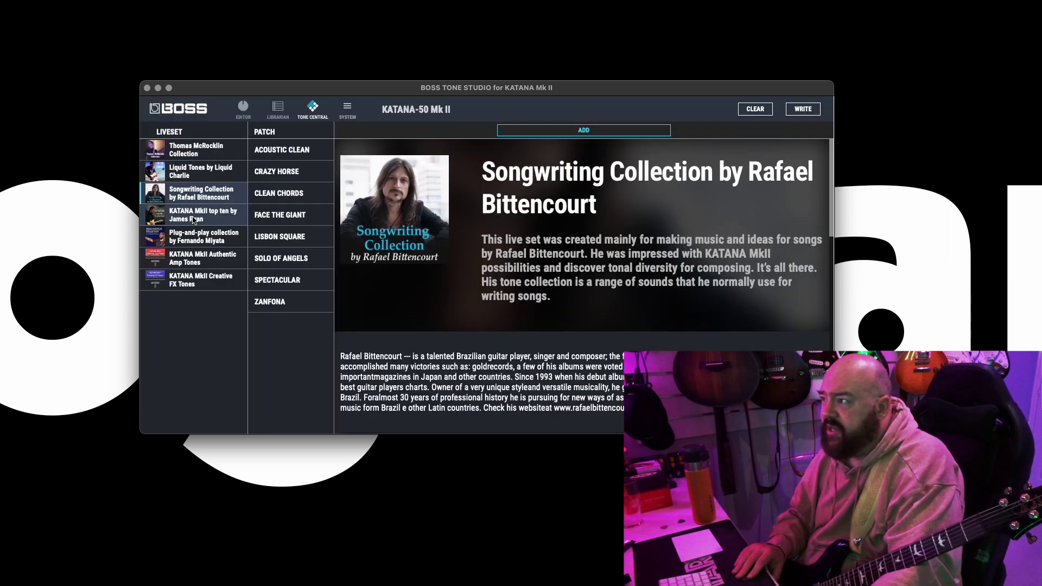
{"action": "left_click", "coordinate": [197, 215]}
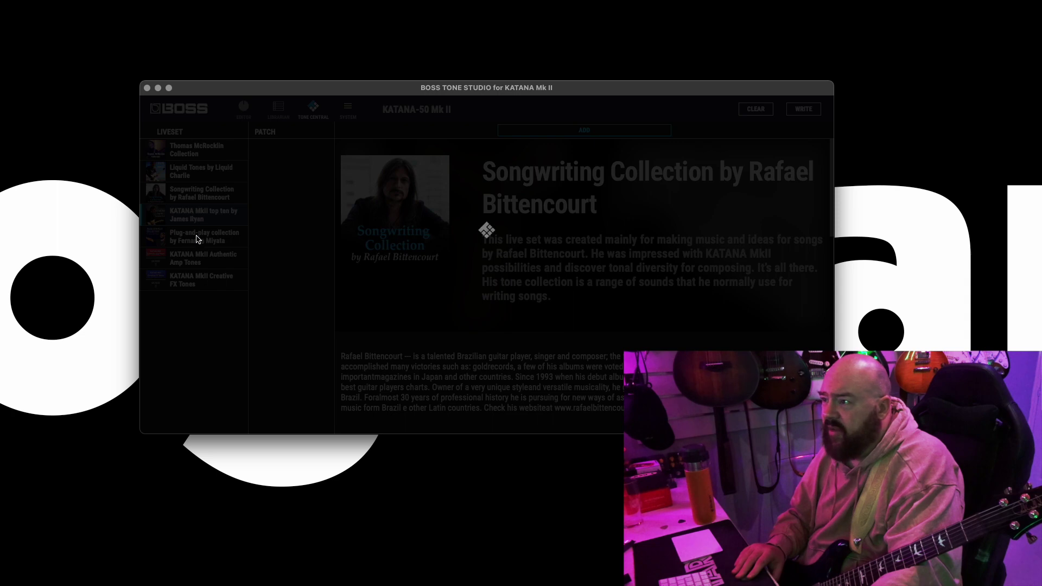
{"action": "left_click", "coordinate": [198, 237]}
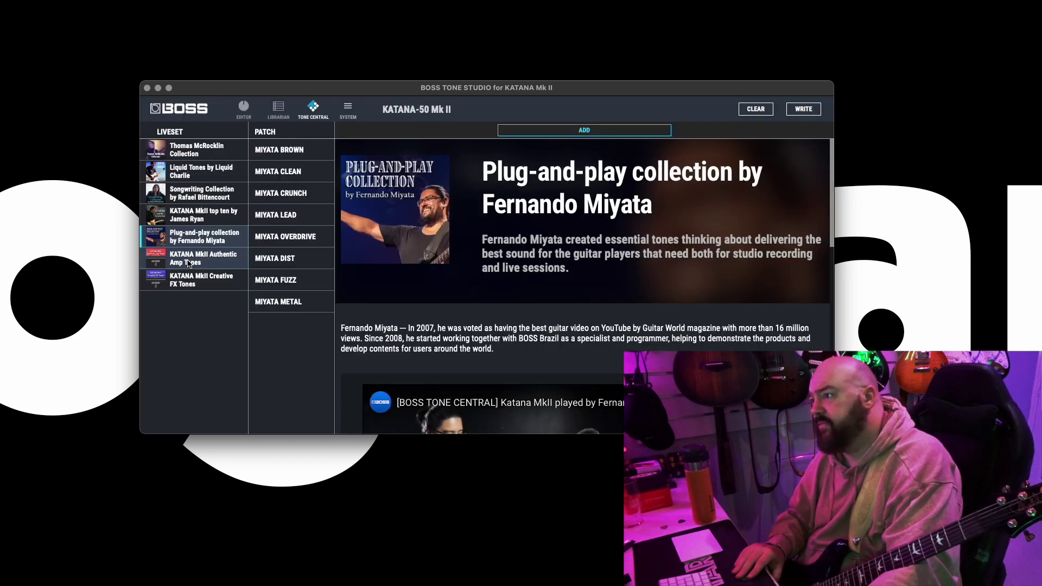
{"action": "left_click", "coordinate": [187, 262]}
{"action": "left_click", "coordinate": [189, 280]}
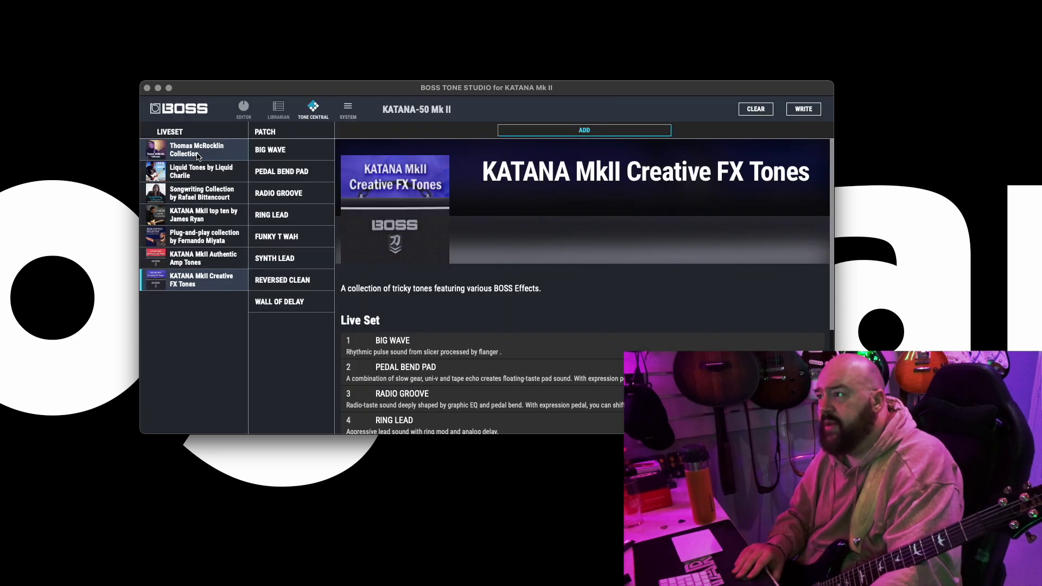
{"action": "left_click", "coordinate": [193, 153]}
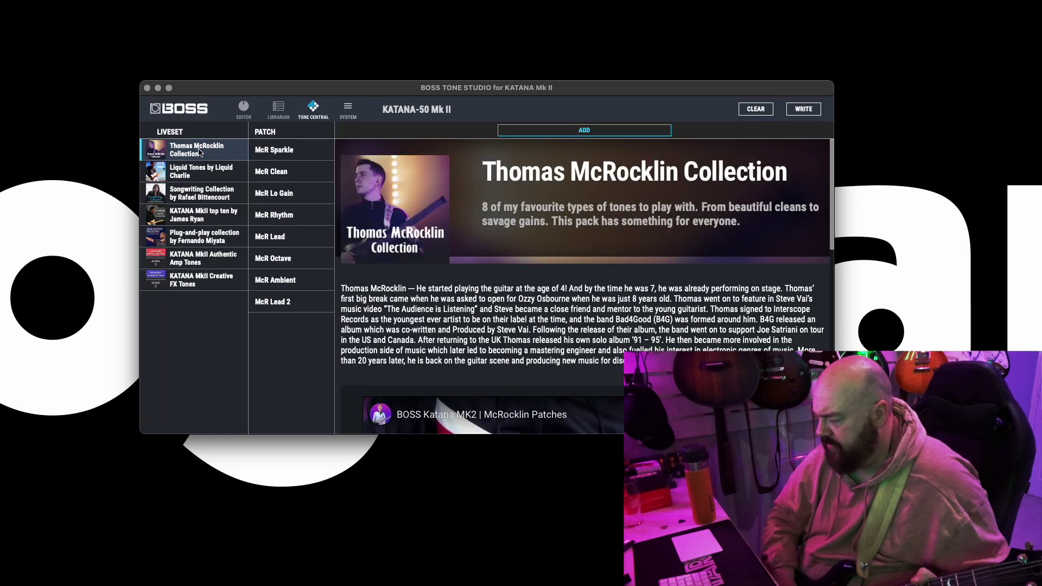
- Switch to the Chrome browser and open youtube.com in a new tab
{"action": "mouse_move", "coordinate": [190, 583]}
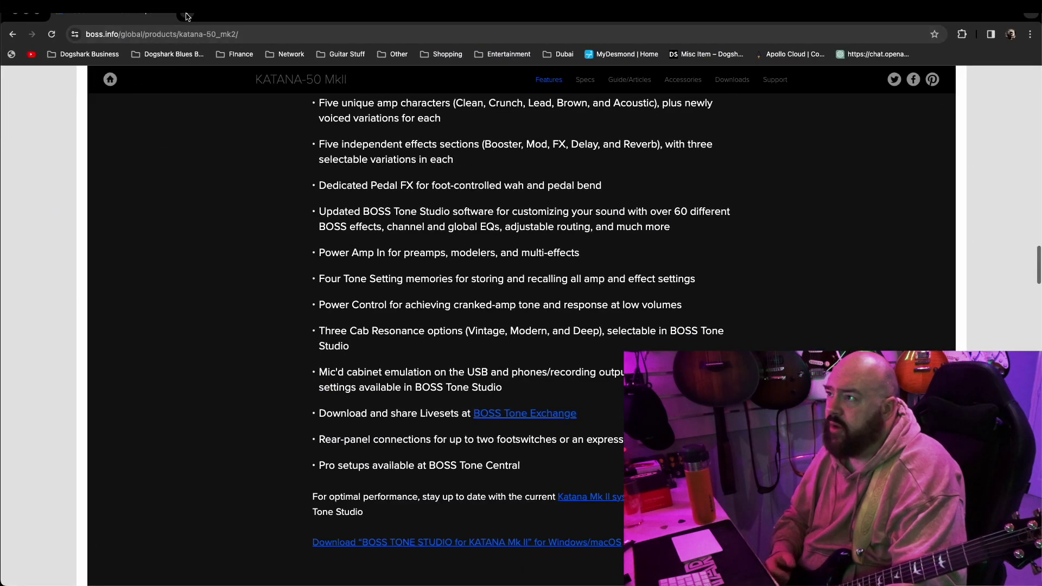
{"action": "key", "text": "super+t"}
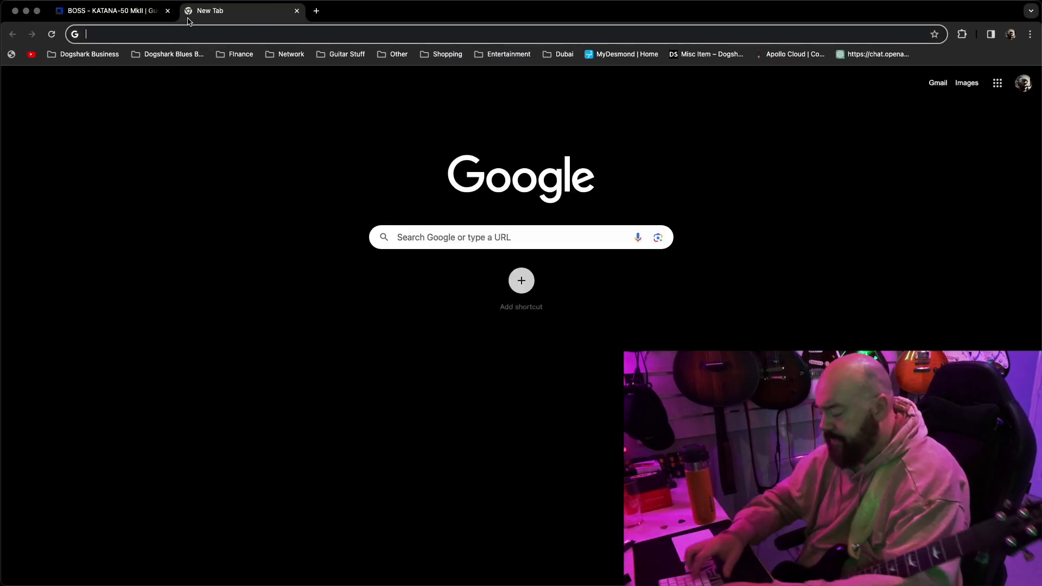
{"action": "type", "text": "youtube"}
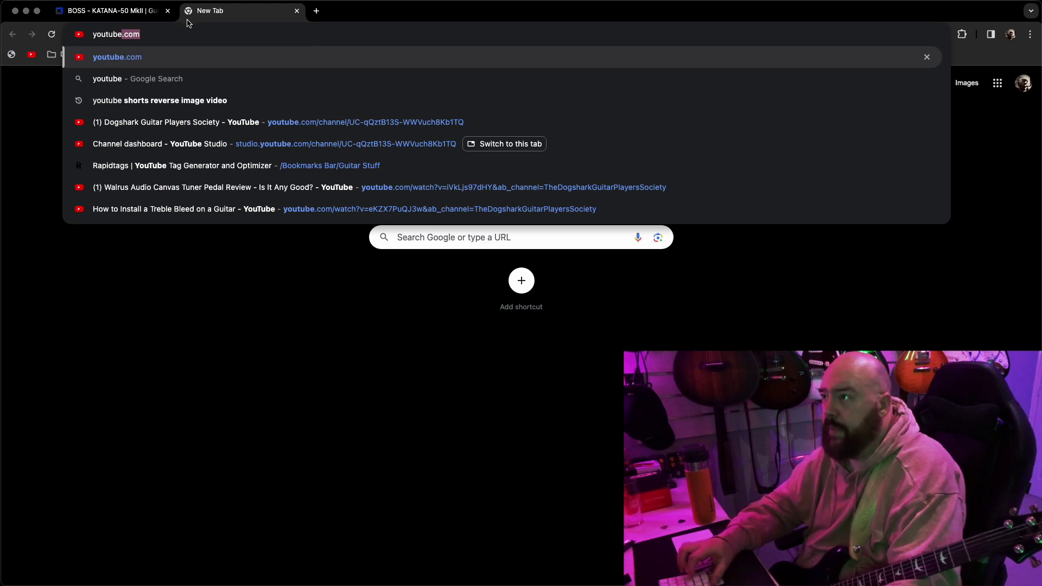
{"action": "key", "text": "Return"}
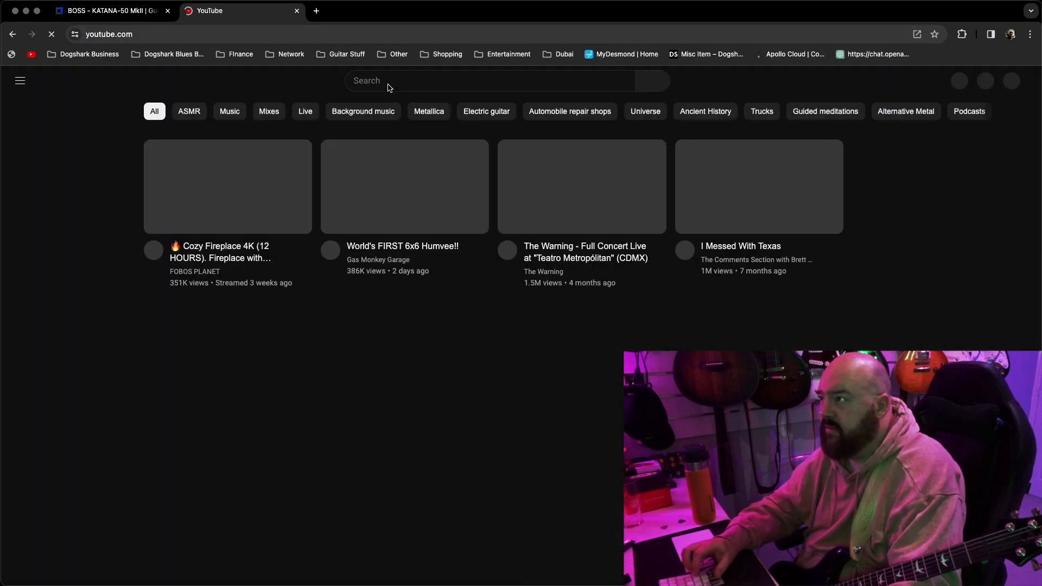
- Search YouTube for "metallica seek and destroy" and open the video "Metallica - Seek And Destroy (HD)"
{"action": "left_click", "coordinate": [388, 83]}
{"action": "type", "text": "metallica seek and destroy"}
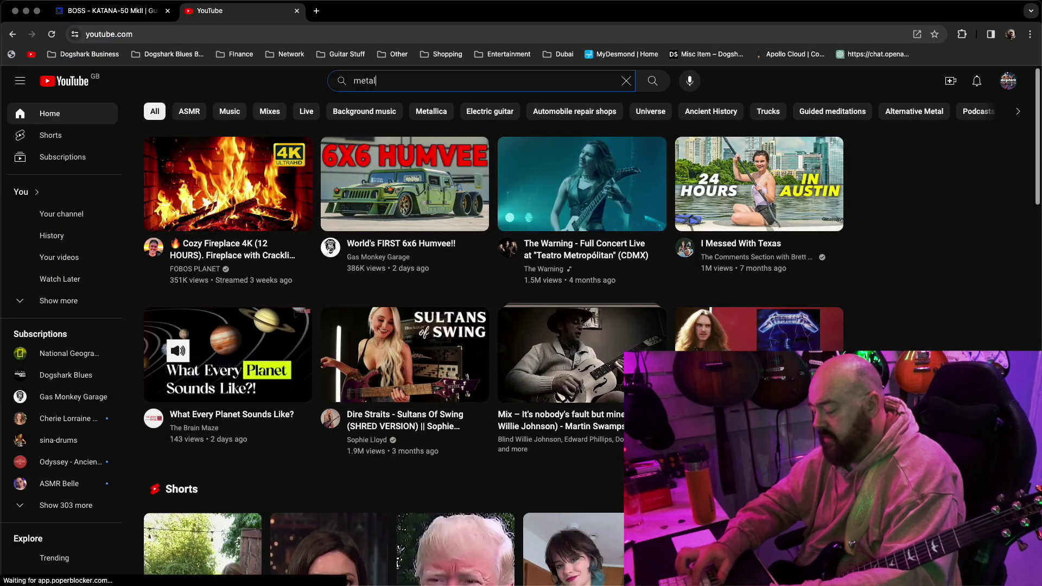
{"action": "key", "text": "Return"}
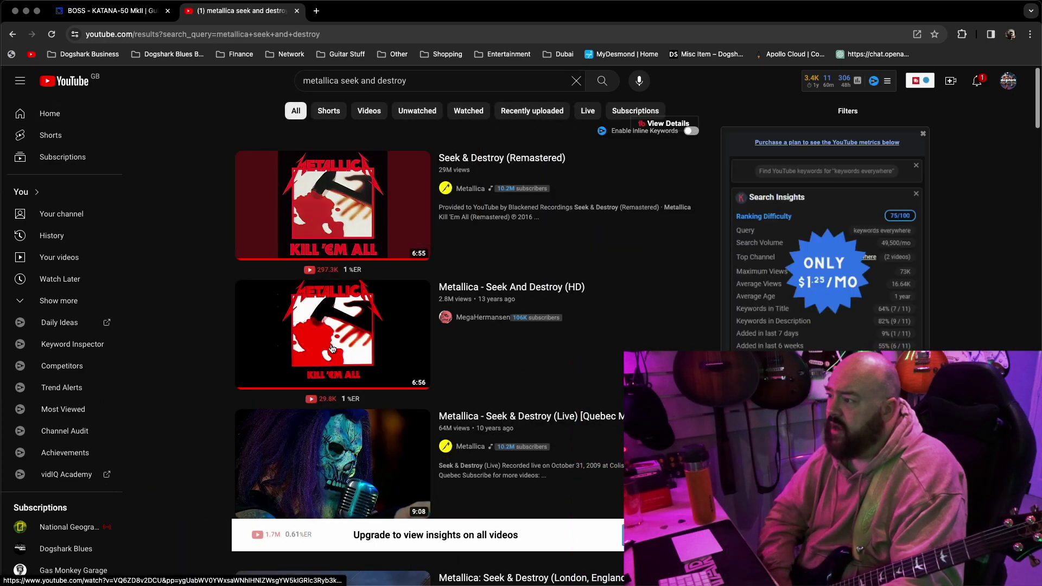
{"action": "left_click", "coordinate": [333, 348]}
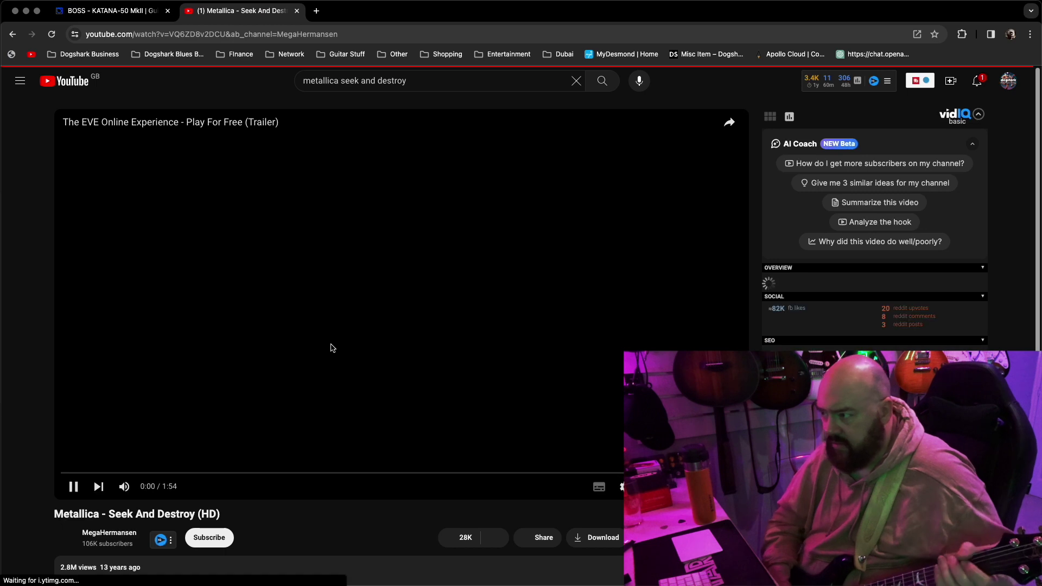